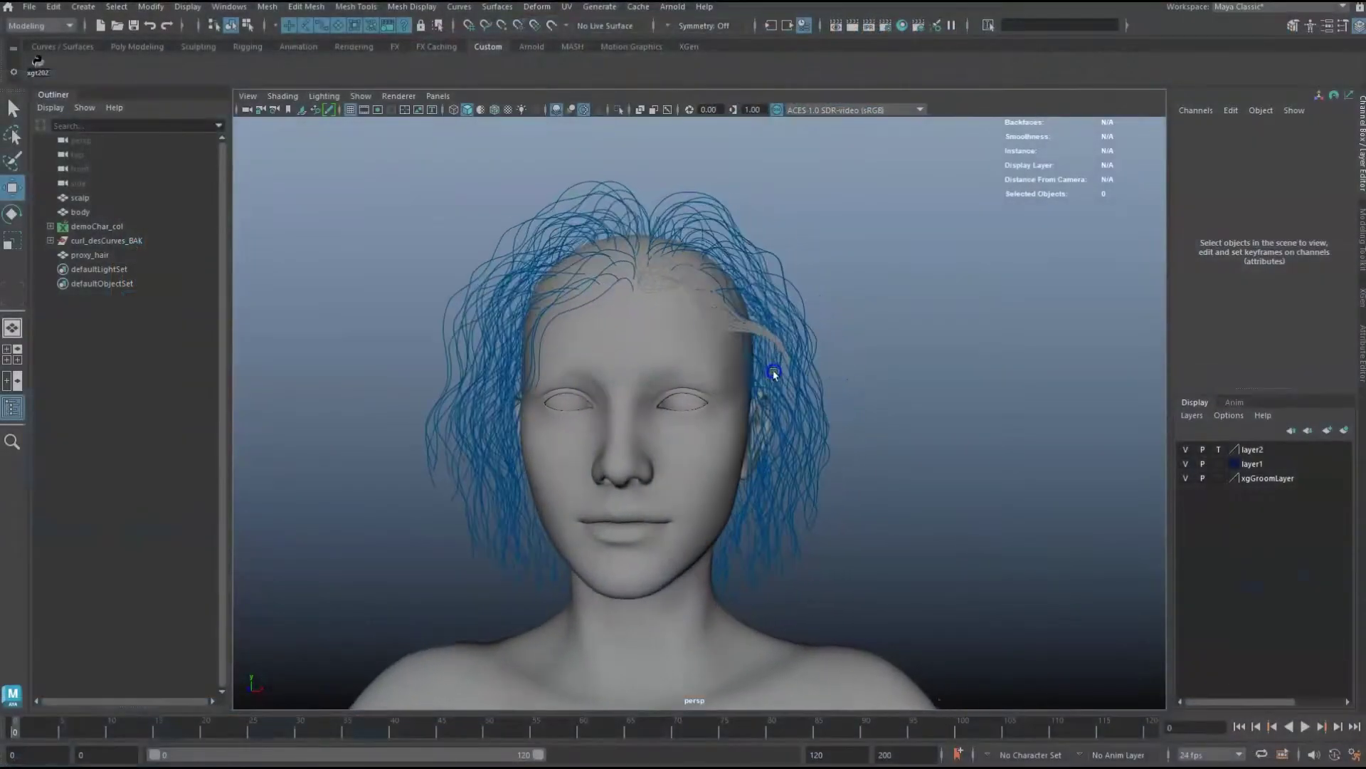
Switch layer2 from template to normal display so the proxy hair tube is shaded and selectable.
{"action": "left_click_drag", "start_coordinate": [775, 373], "coordinate": [688, 285], "text": "alt"}
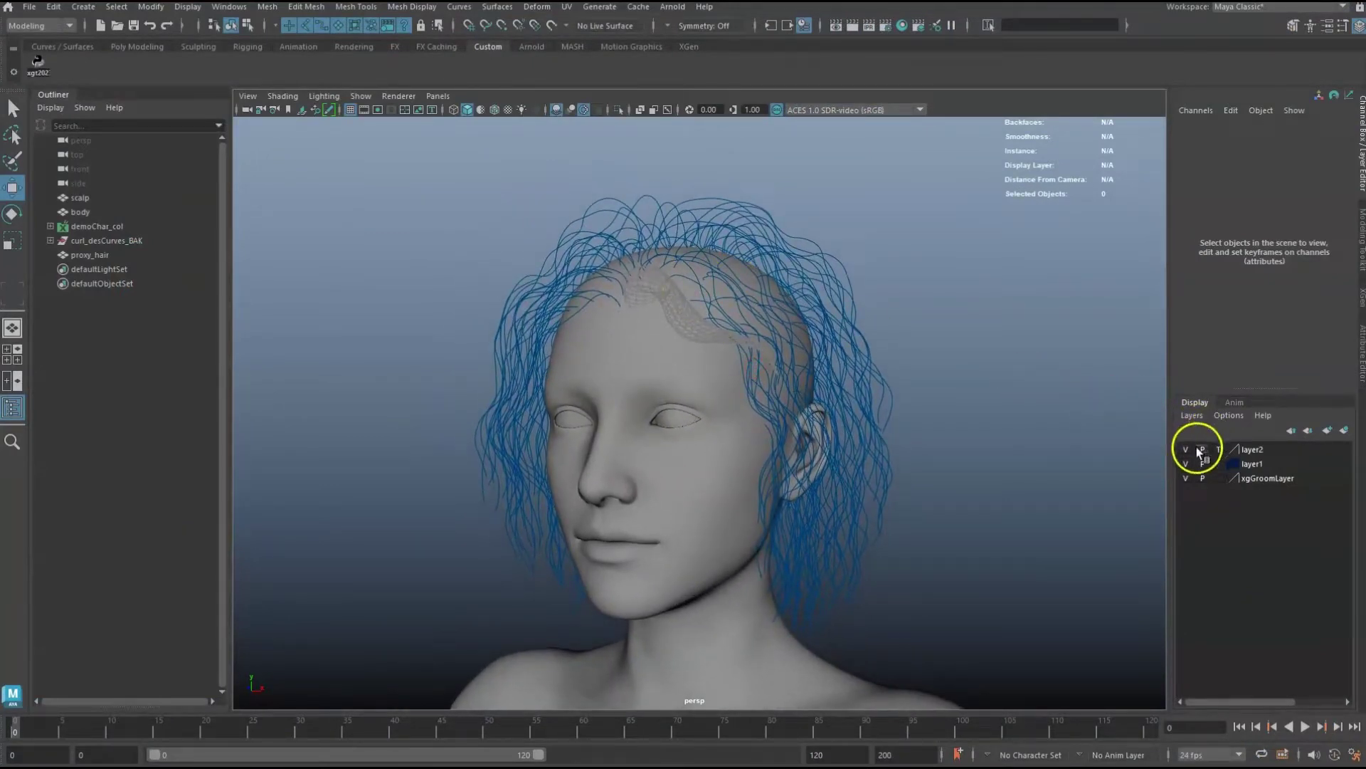
{"action": "left_click", "coordinate": [1219, 449]}
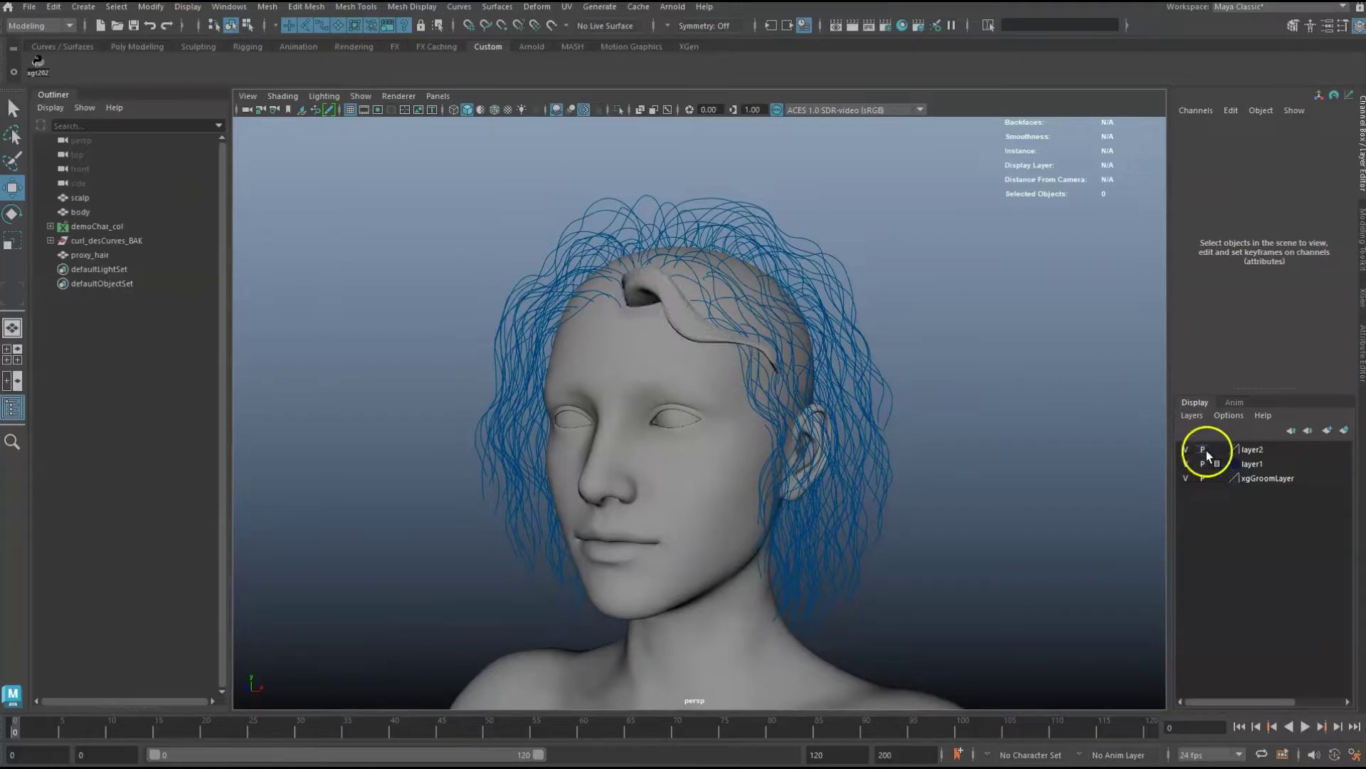
{"action": "left_click_drag", "start_coordinate": [704, 320], "coordinate": [690, 391], "text": "alt"}
{"action": "right_click_drag", "start_coordinate": [629, 399], "coordinate": [717, 424], "text": "alt"}
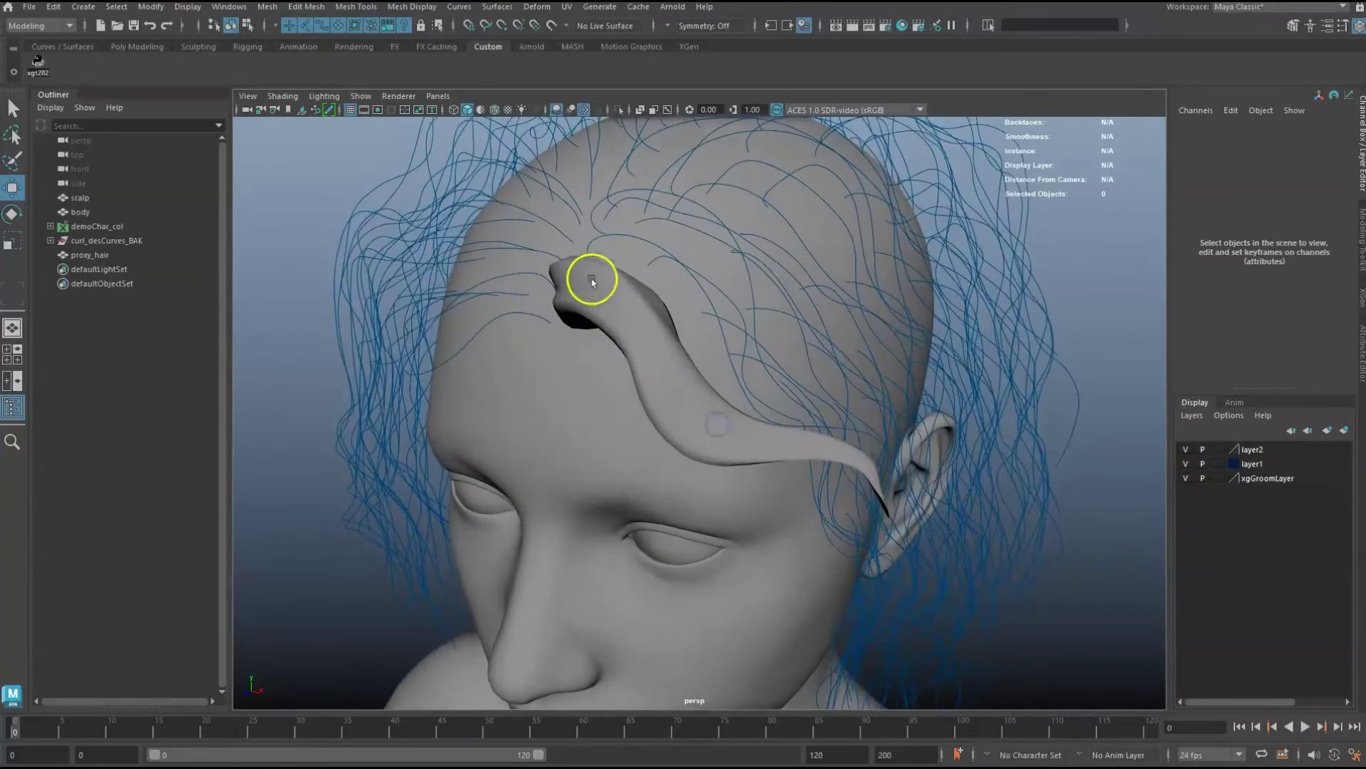
{"action": "left_click_drag", "start_coordinate": [869, 430], "coordinate": [838, 479], "text": "alt"}
{"action": "left_click_drag", "start_coordinate": [580, 268], "coordinate": [712, 417], "text": "alt"}
Extract a curve from the proxy_hair tube with the Groomer's Tool, using the Geo Center extract type.
{"action": "left_click", "coordinate": [646, 359]}
{"action": "right_click_drag", "start_coordinate": [645, 361], "coordinate": [590, 349], "text": "alt"}
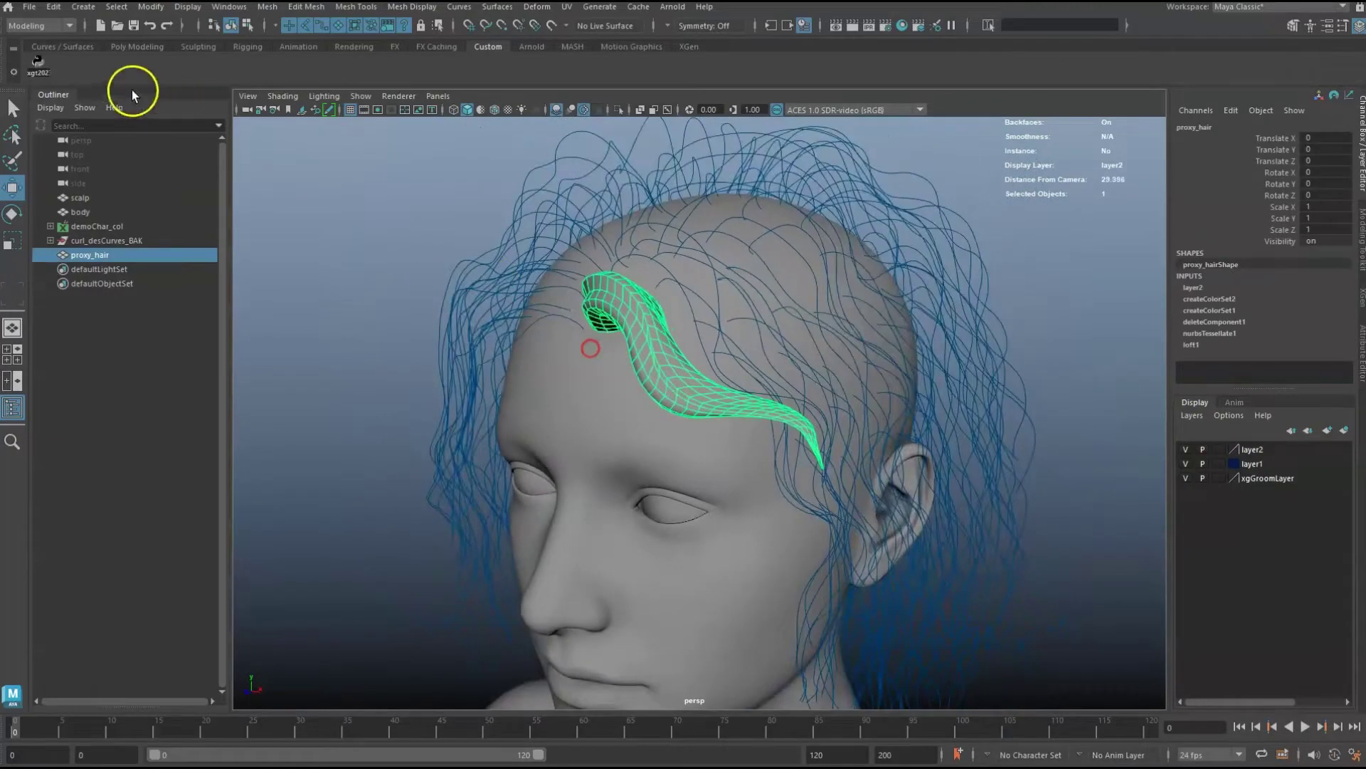
{"action": "left_click", "coordinate": [40, 71]}
{"action": "left_click", "coordinate": [682, 431]}
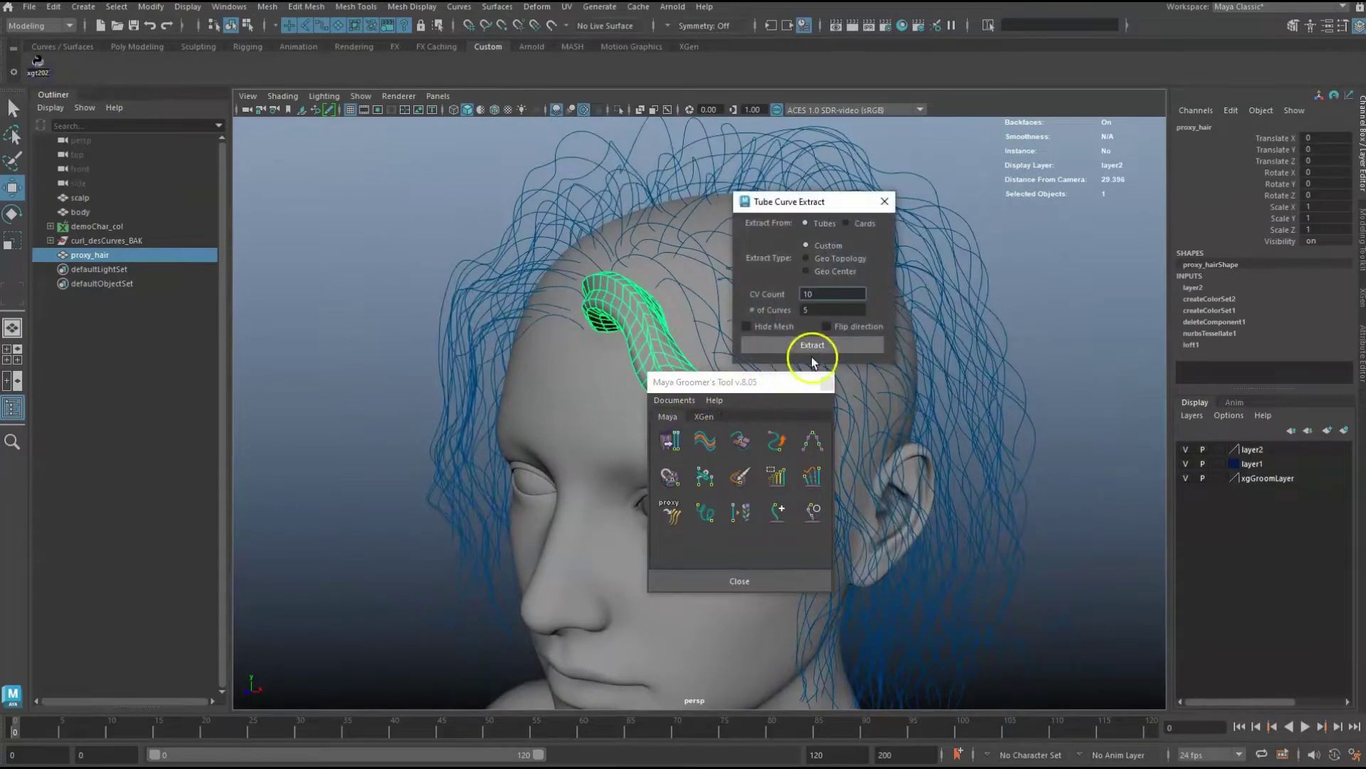
{"action": "left_click", "coordinate": [838, 272]}
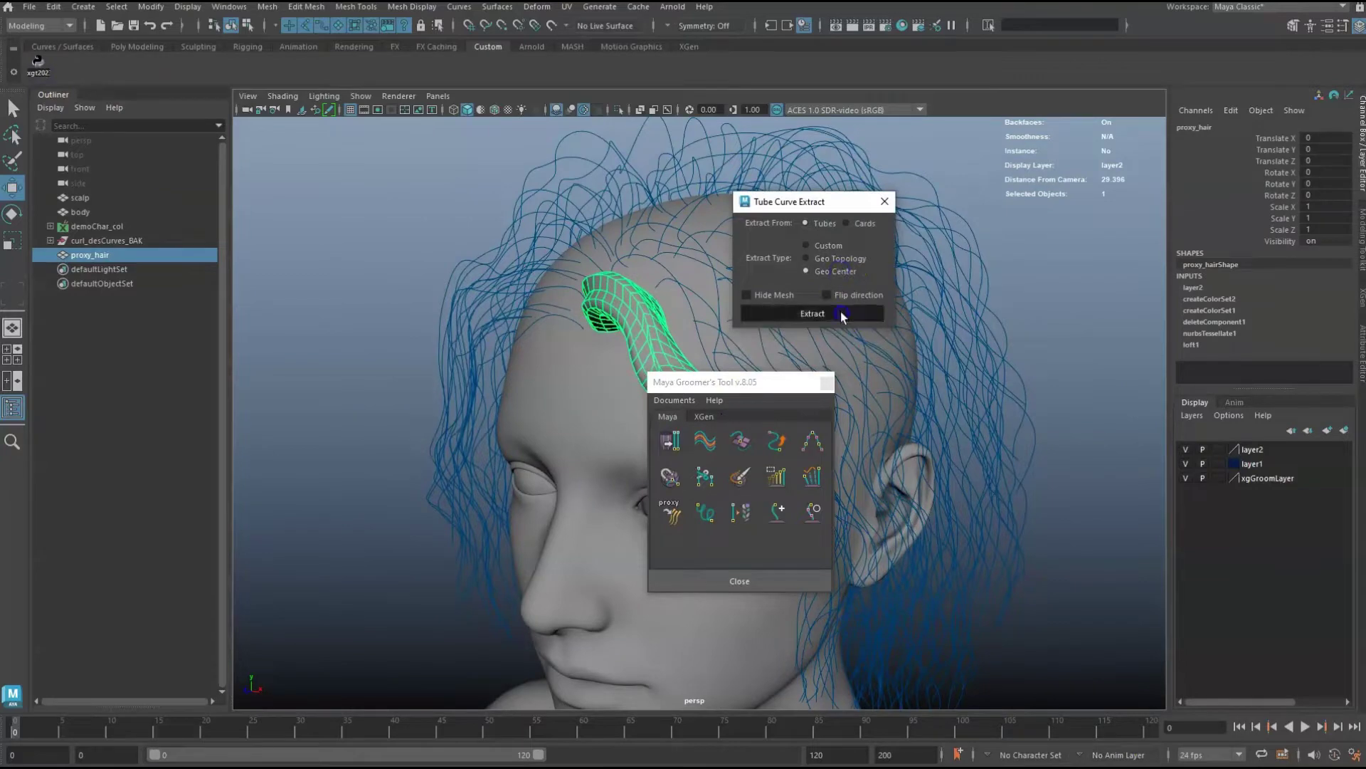
{"action": "left_click", "coordinate": [841, 313]}
{"action": "left_click", "coordinate": [885, 202]}
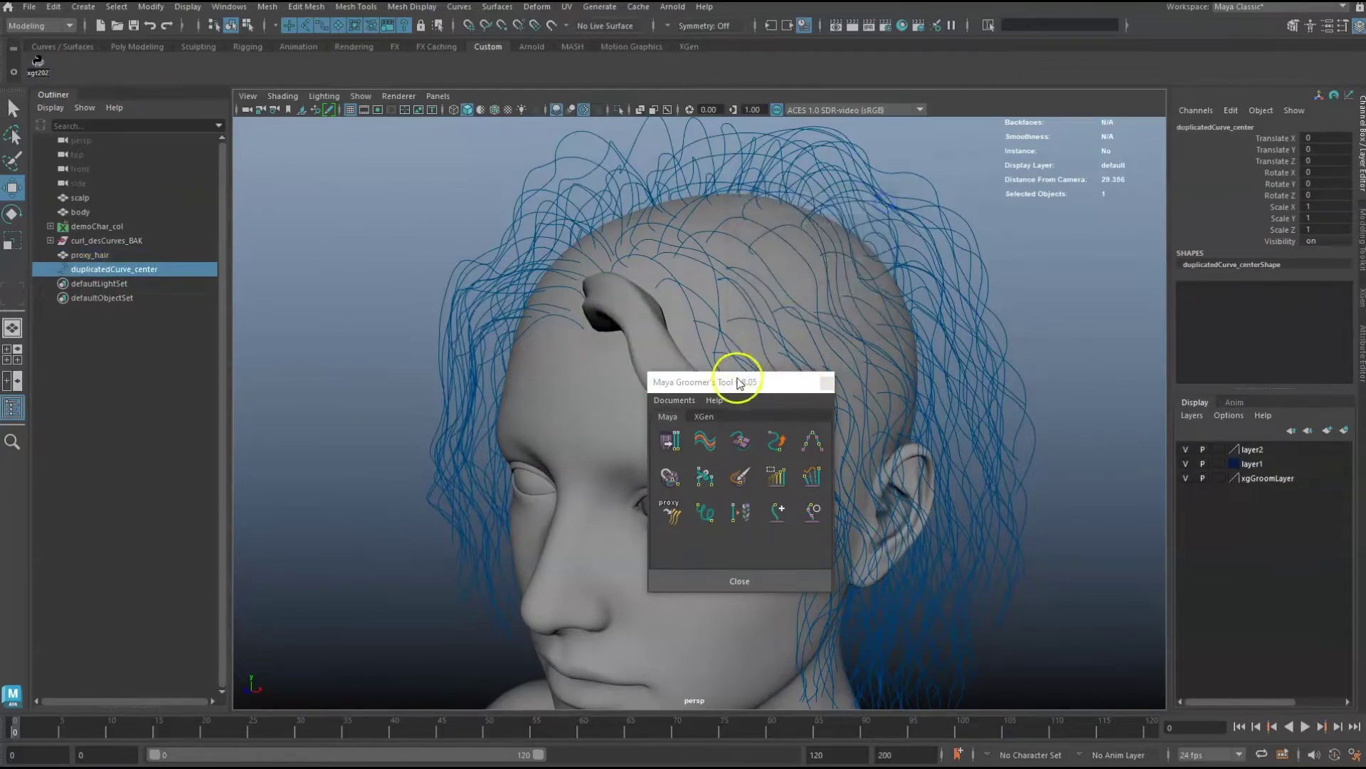
Return layer2 to template display and select the extracted centre curve inside the tube.
{"action": "left_click_drag", "start_coordinate": [737, 382], "coordinate": [1067, 414]}
{"action": "left_click", "coordinate": [1217, 449]}
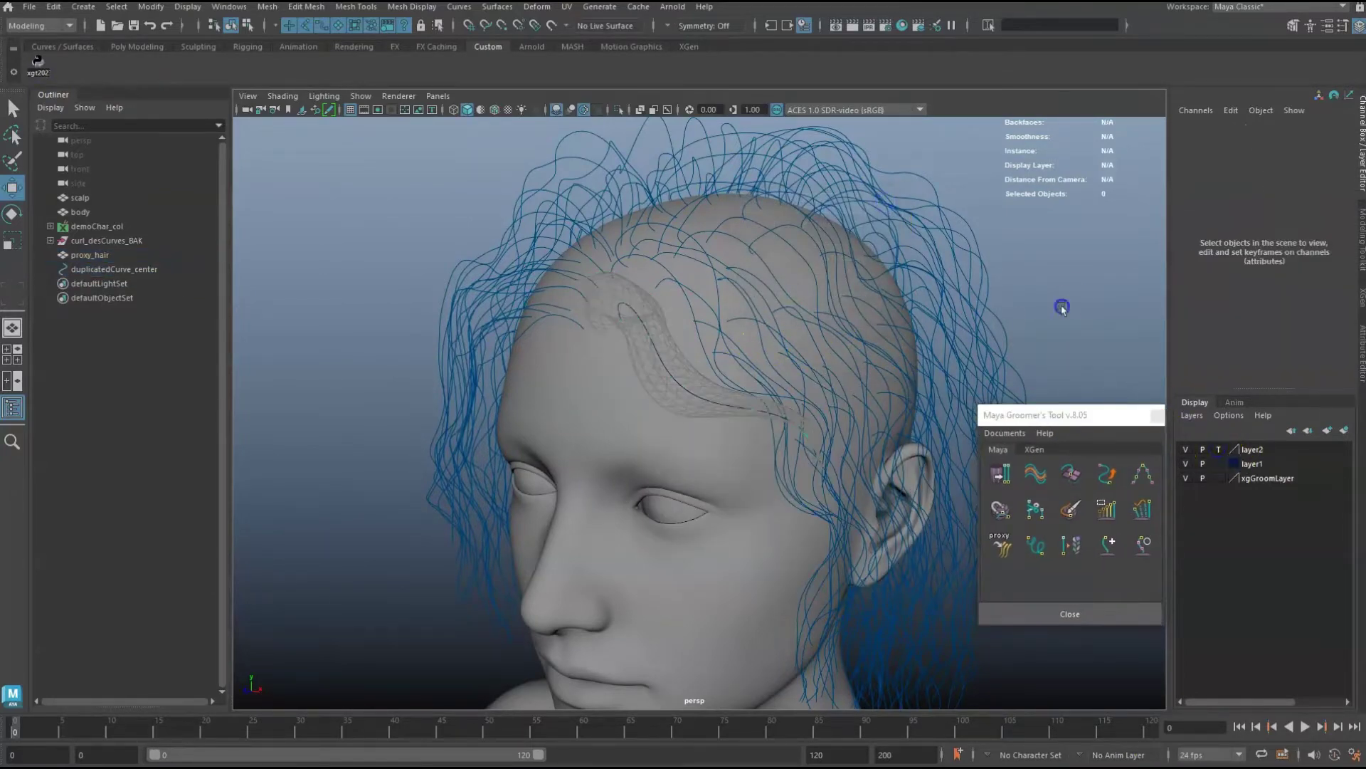
{"action": "scroll", "coordinate": [653, 385], "scroll_direction": "up", "scroll_amount": 5}
{"action": "left_click", "coordinate": [640, 360]}
{"action": "left_click_drag", "start_coordinate": [641, 357], "coordinate": [707, 347], "text": "alt"}
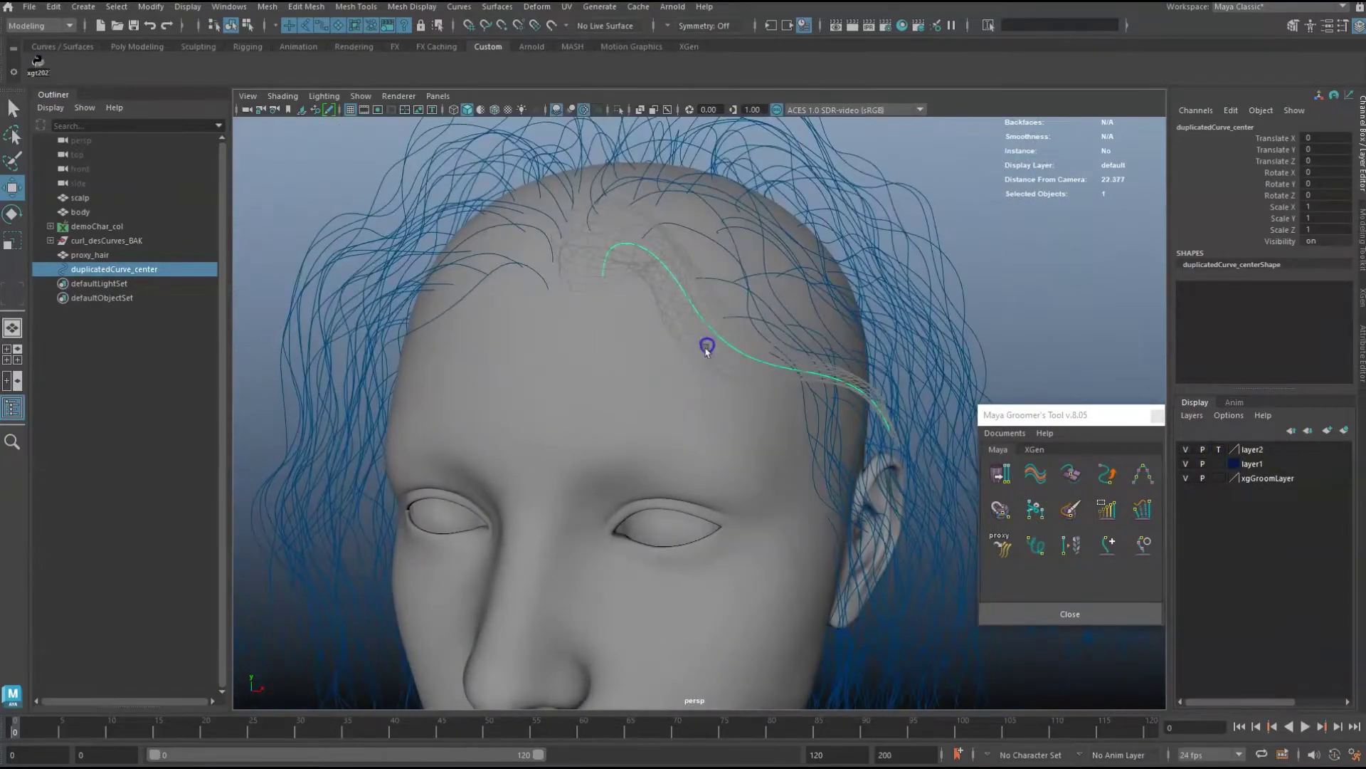
Sculpt the upper part of the centre curve with Maya Curve Sculpt, using a smoothing strength of 25.
{"action": "left_click", "coordinate": [1137, 539]}
{"action": "left_click", "coordinate": [903, 269]}
{"action": "scroll", "coordinate": [733, 285], "scroll_direction": "up", "scroll_amount": 2}
{"action": "middle_click_drag", "start_coordinate": [722, 274], "coordinate": [747, 335], "text": "alt"}
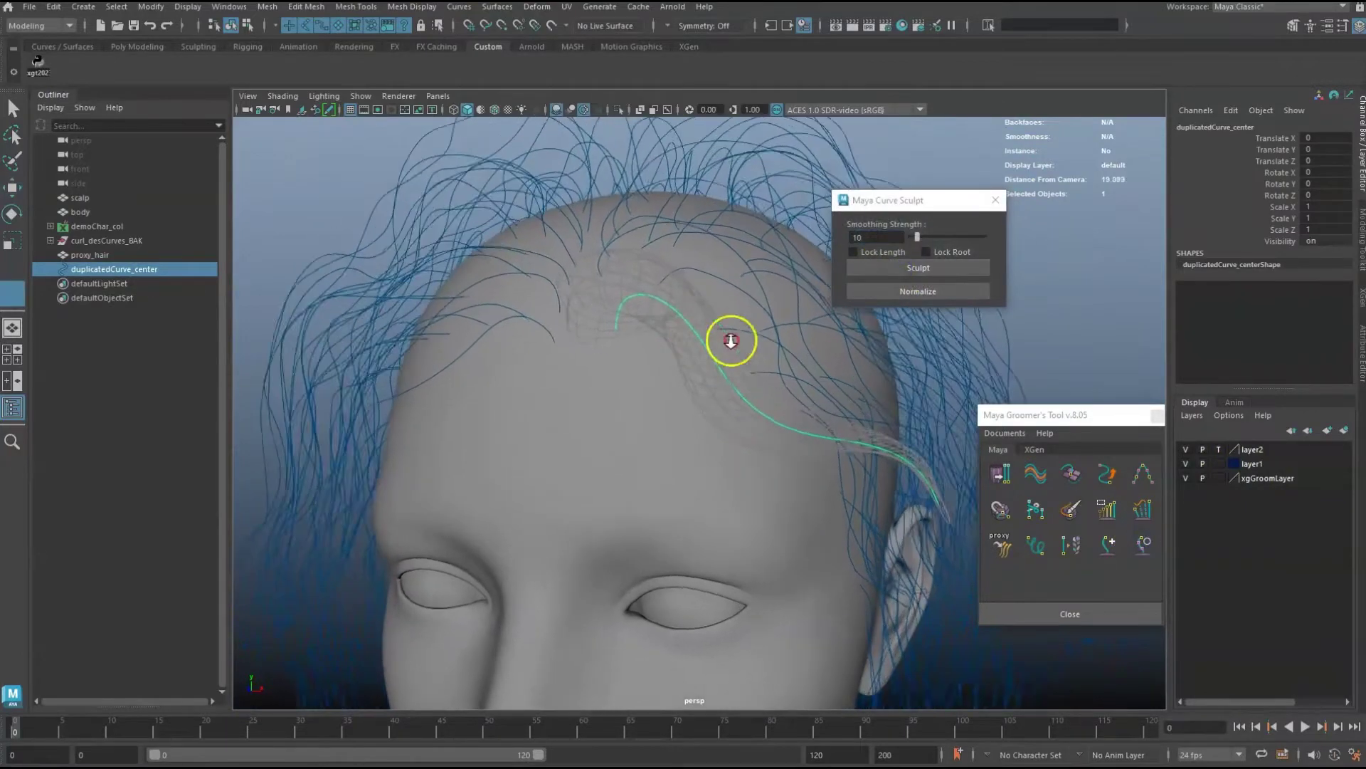
{"action": "left_click_drag", "start_coordinate": [658, 331], "coordinate": [695, 332], "text": "alt"}
{"action": "left_click_drag", "start_coordinate": [664, 280], "coordinate": [710, 277]}
{"action": "left_click", "coordinate": [655, 296]}
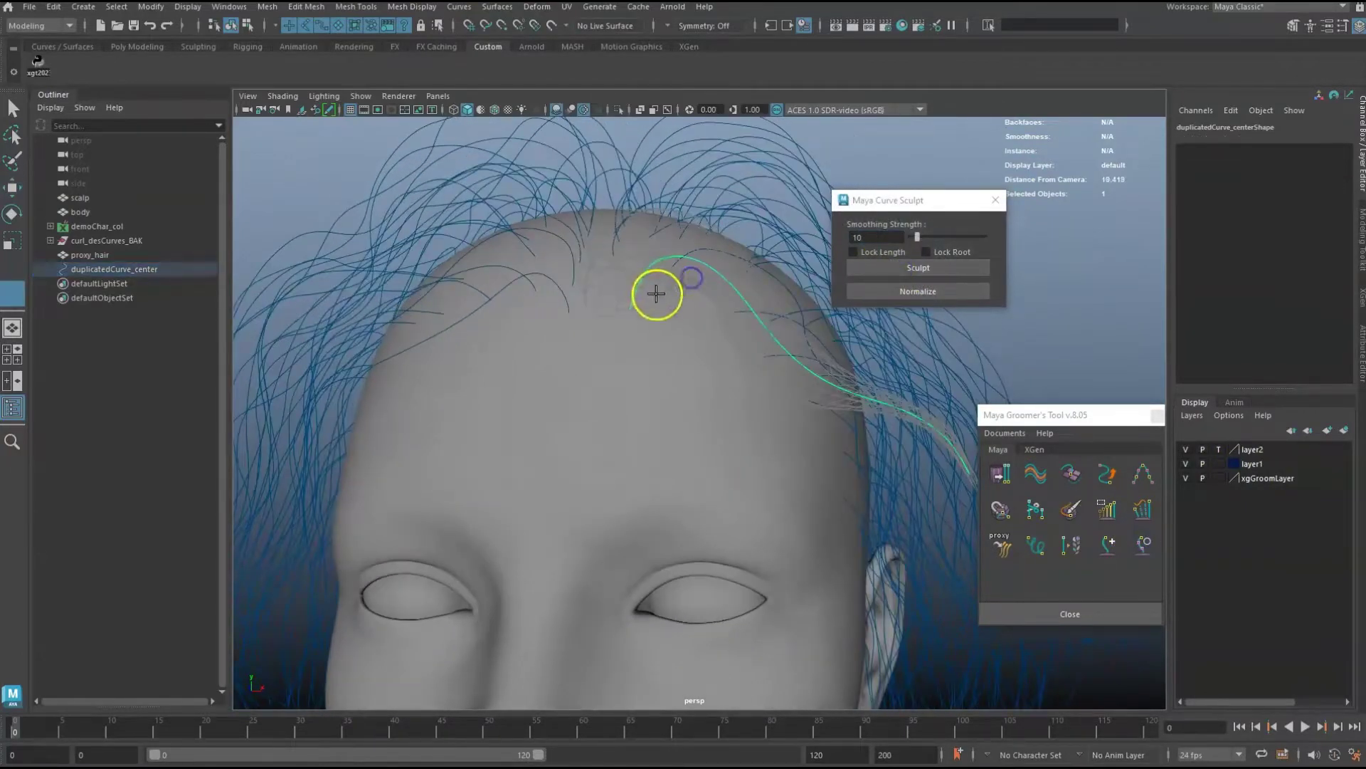
{"action": "middle_click_drag", "start_coordinate": [714, 348], "coordinate": [688, 327], "text": "alt"}
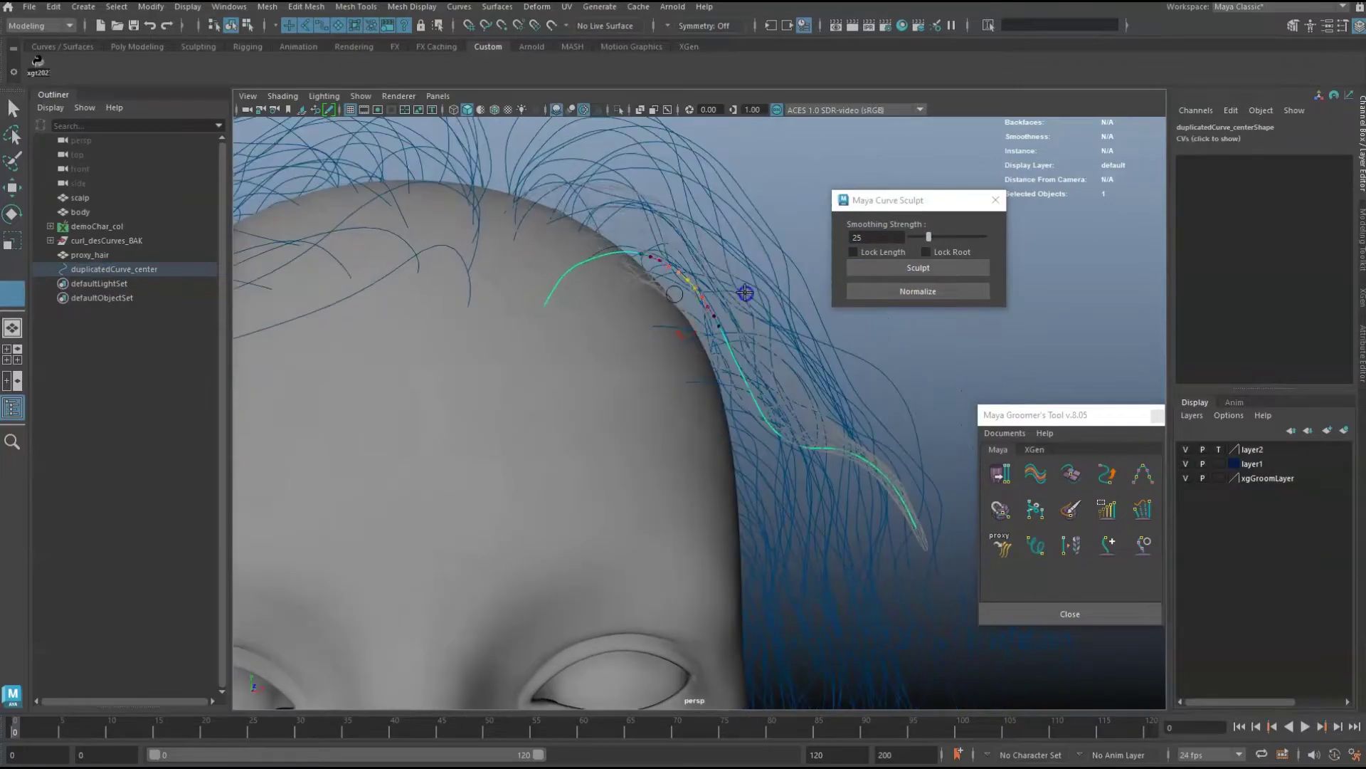
{"action": "left_click_drag", "start_coordinate": [701, 266], "coordinate": [630, 295], "text": "alt"}
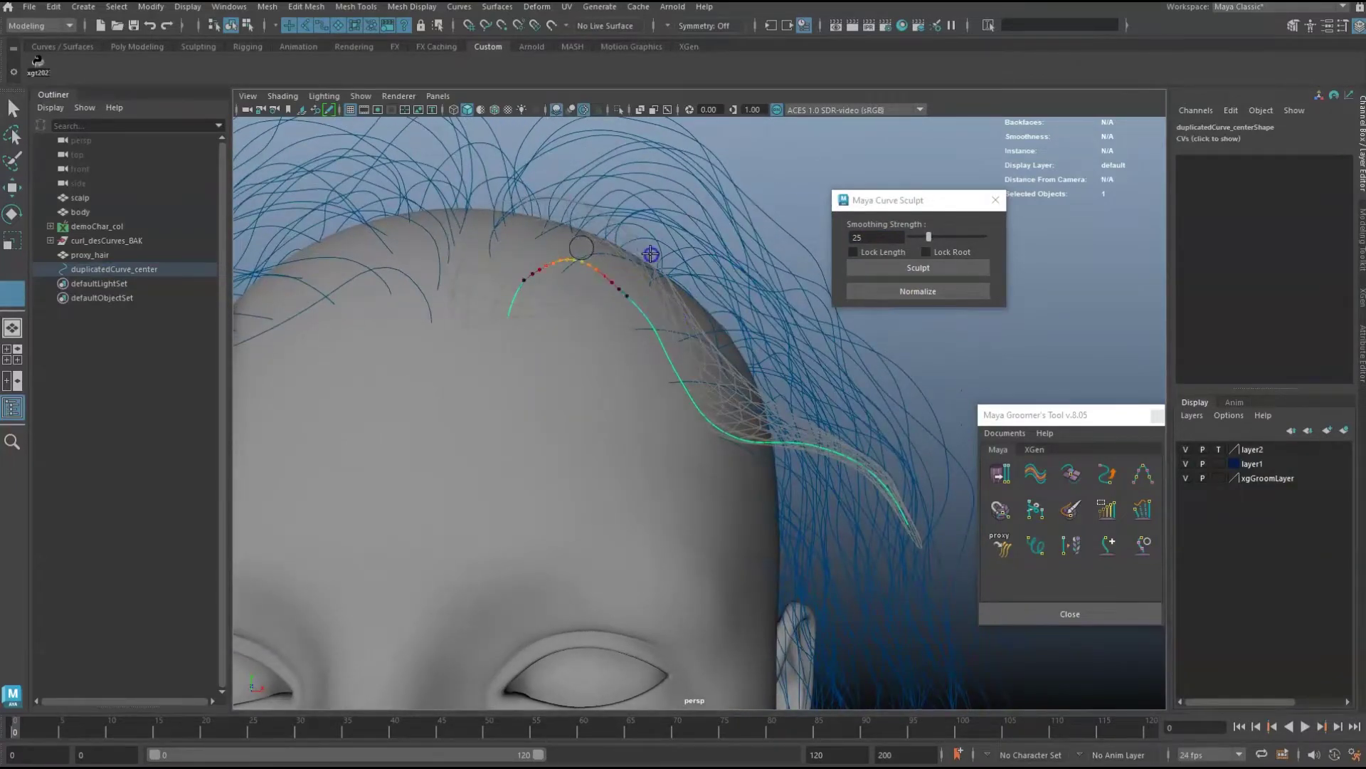
{"action": "left_click_drag", "start_coordinate": [598, 238], "coordinate": [648, 292], "text": "alt"}
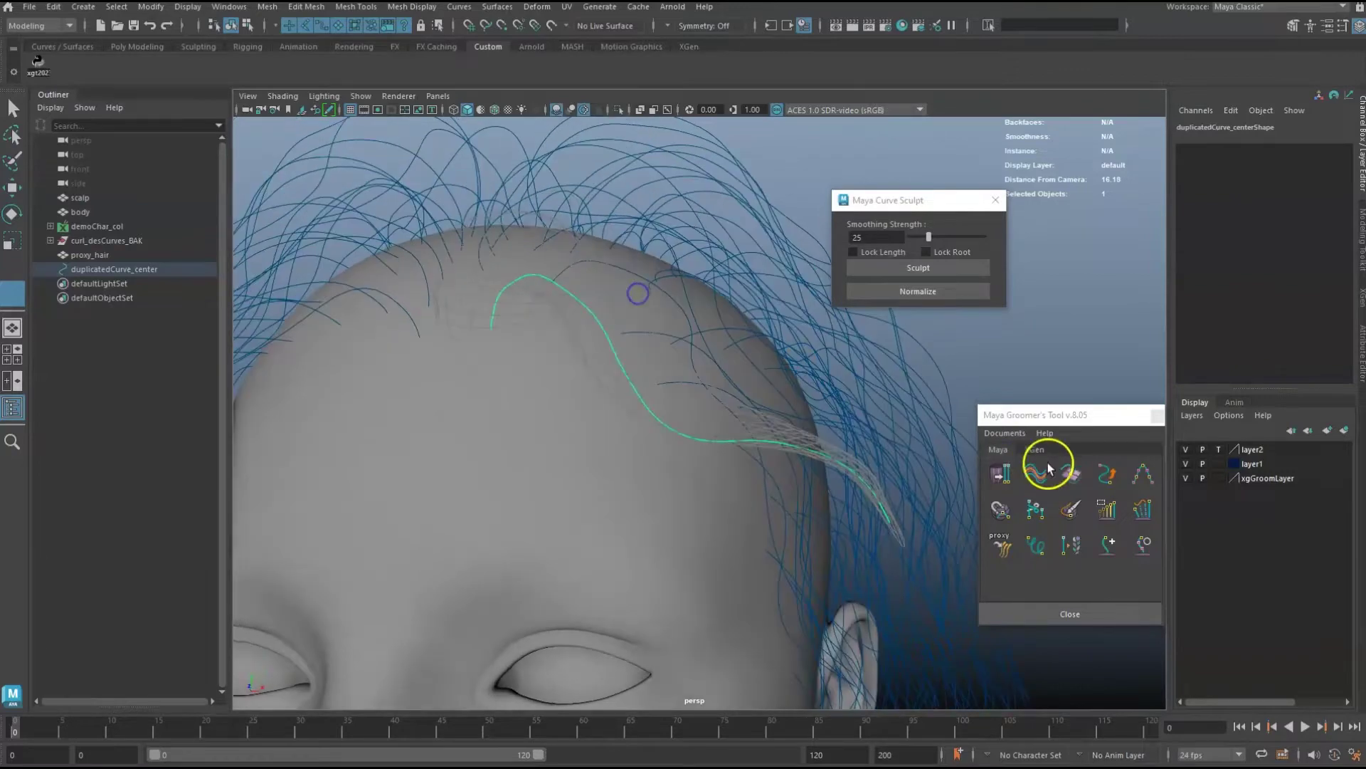
Rebuild the centre curve by length with a CV distance of 0.691, applied with Rebuild On Originals.
{"action": "left_click", "coordinate": [1142, 472]}
{"action": "left_click_drag", "start_coordinate": [720, 369], "coordinate": [659, 375], "text": "alt"}
{"action": "left_click", "coordinate": [585, 366]}
{"action": "left_click", "coordinate": [986, 312]}
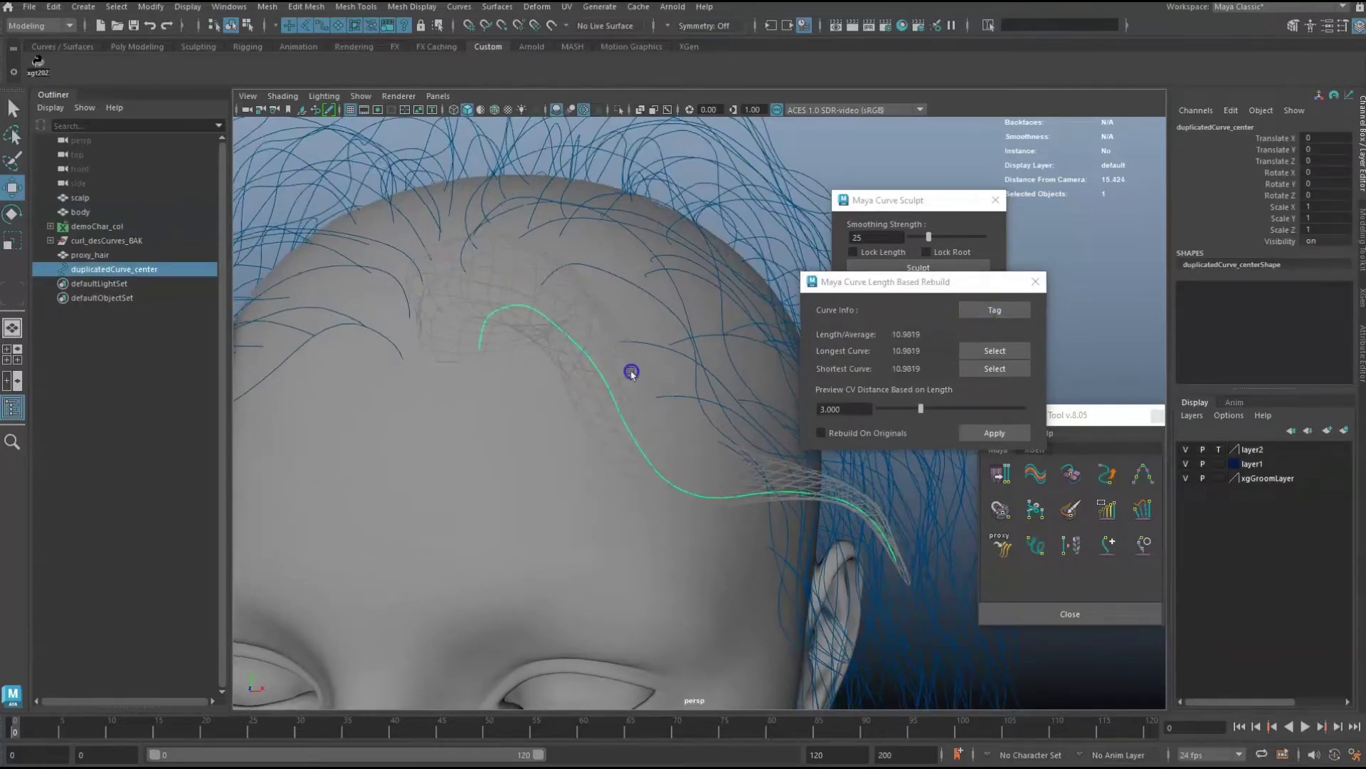
{"action": "left_click_drag", "start_coordinate": [924, 410], "coordinate": [893, 412]}
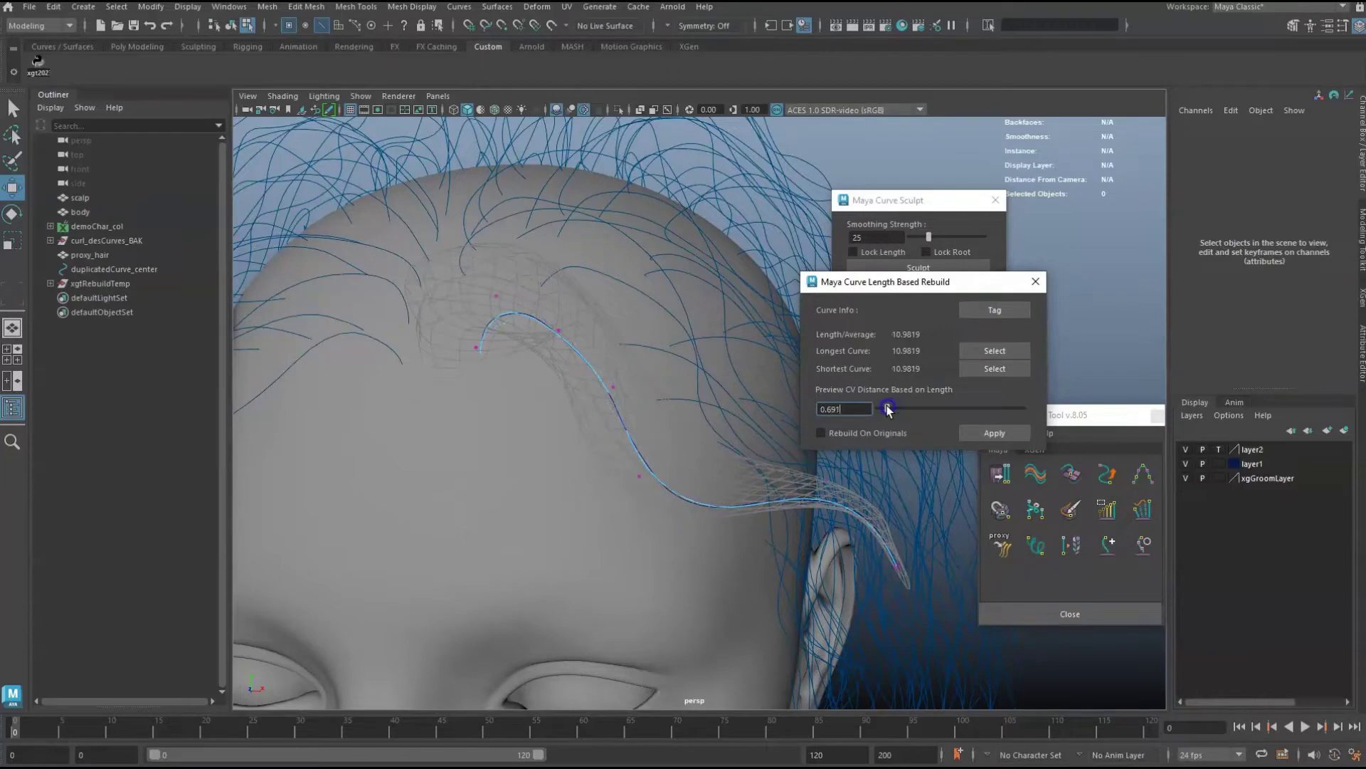
{"action": "left_click_drag", "start_coordinate": [656, 406], "coordinate": [654, 404], "text": "alt"}
{"action": "left_click_drag", "start_coordinate": [580, 336], "coordinate": [584, 380], "text": "alt"}
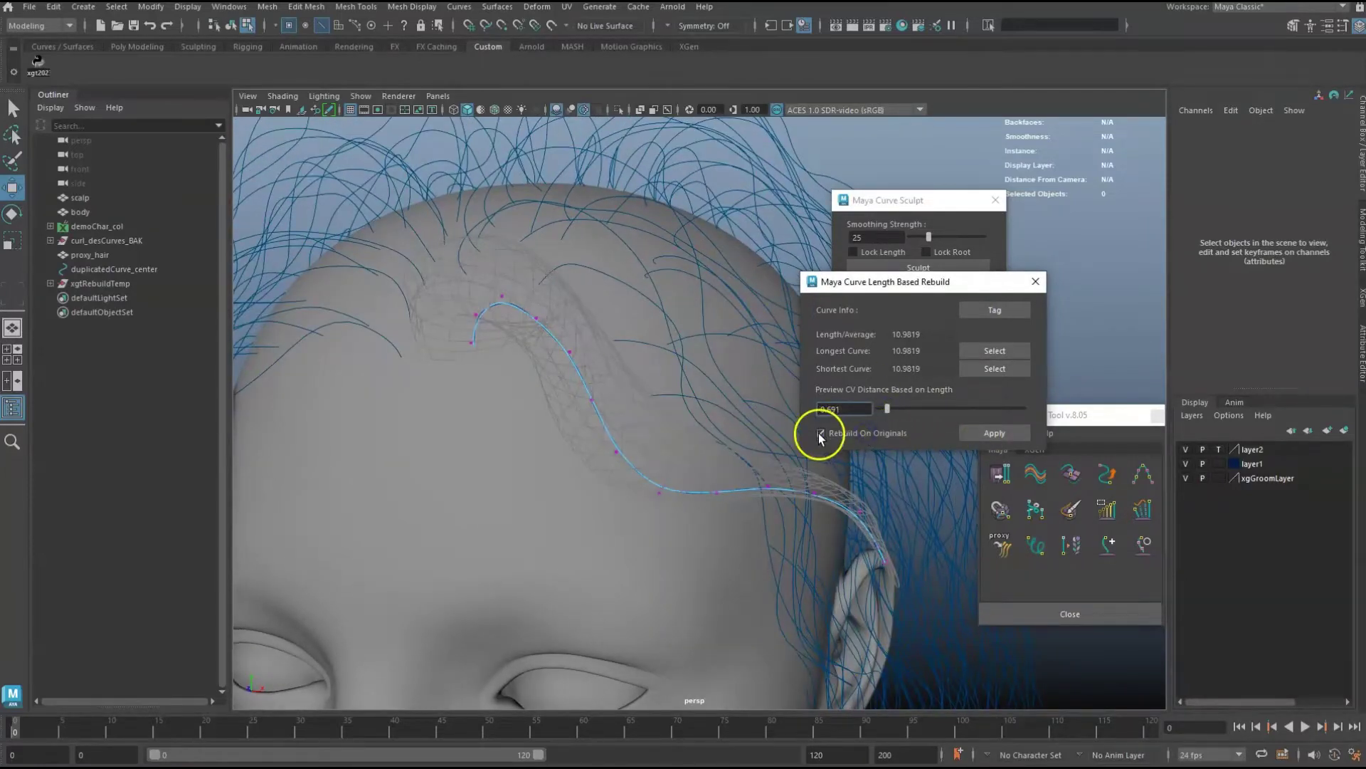
{"action": "left_click", "coordinate": [986, 436]}
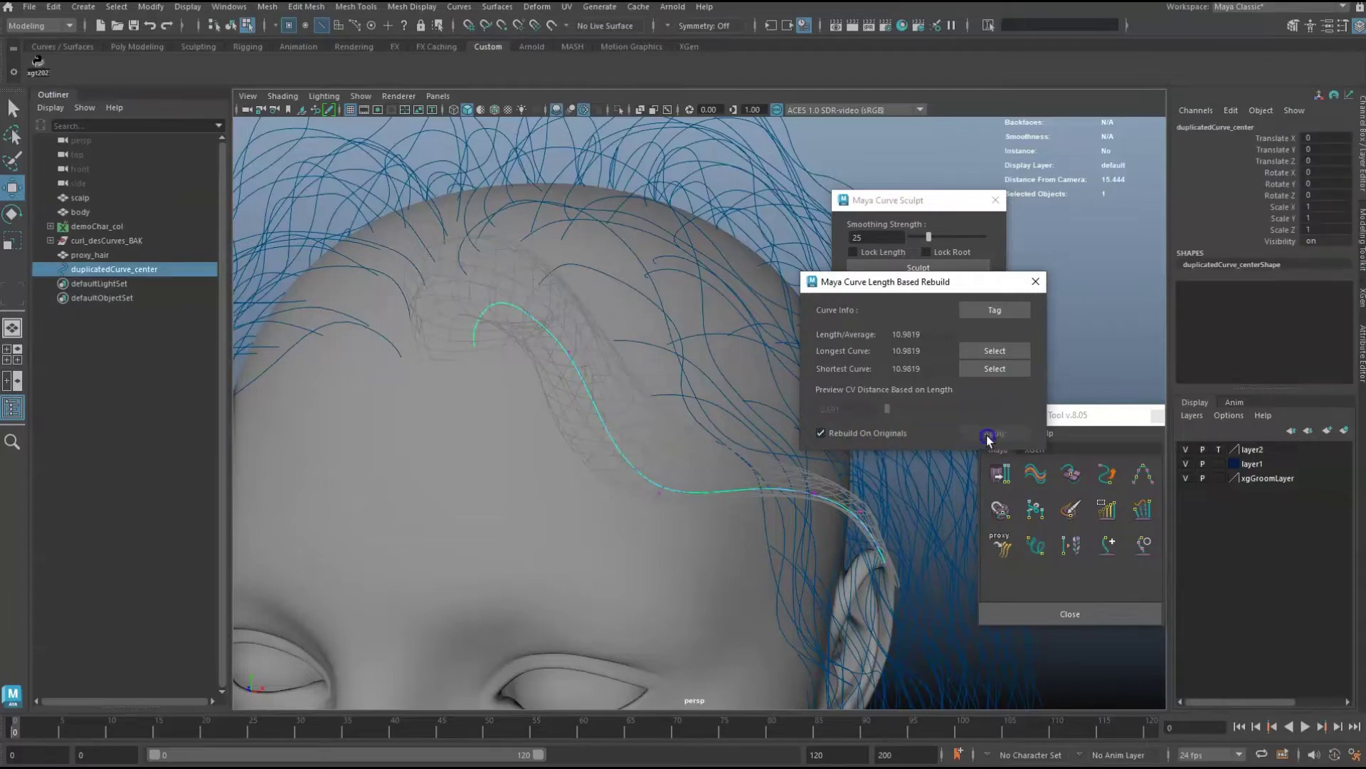
{"action": "left_click_drag", "start_coordinate": [726, 437], "coordinate": [735, 424], "text": "alt"}
{"action": "left_click", "coordinate": [1036, 283]}
Adjust the sculpt brush and reshape the root end of the rebuilt centre curve.
{"action": "left_click_drag", "start_coordinate": [635, 348], "coordinate": [656, 351], "text": "alt"}
{"action": "left_click", "coordinate": [865, 268]}
{"action": "middle_click_drag", "start_coordinate": [603, 266], "coordinate": [738, 264]}
{"action": "left_click_drag", "start_coordinate": [651, 257], "coordinate": [623, 242]}
{"action": "mouse_move", "coordinate": [607, 297]}
{"action": "left_mouse_down", "text": "alt"}
{"action": "mouse_move", "coordinate": [527, 327]}
{"action": "mouse_move", "coordinate": [549, 329]}
{"action": "mouse_move", "coordinate": [512, 308]}
{"action": "mouse_move", "coordinate": [526, 332]}
{"action": "left_mouse_up", "text": "alt"}
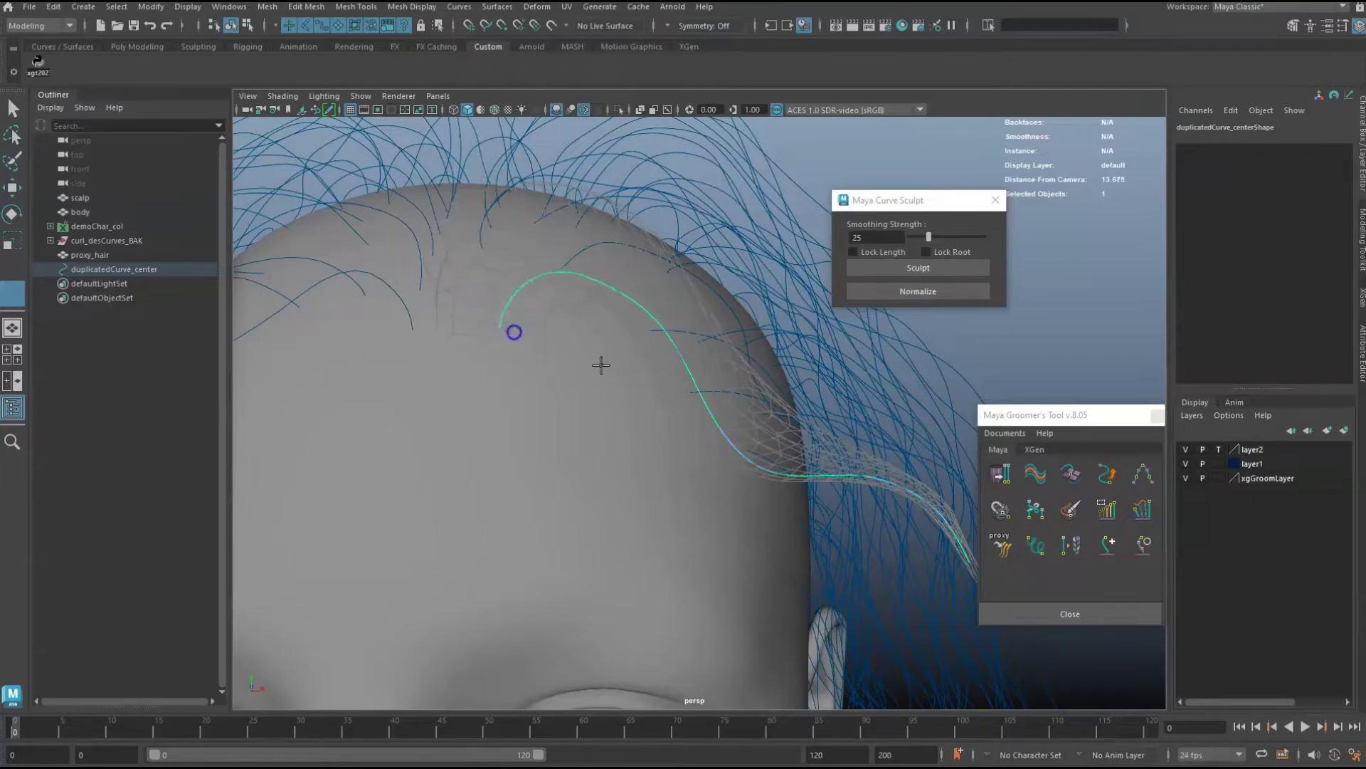
{"action": "mouse_move", "coordinate": [630, 373]}
{"action": "left_mouse_down", "text": "alt"}
{"action": "mouse_move", "coordinate": [571, 305]}
{"action": "mouse_move", "coordinate": [726, 406]}
{"action": "mouse_move", "coordinate": [628, 445]}
{"action": "mouse_move", "coordinate": [619, 430]}
{"action": "mouse_move", "coordinate": [641, 437]}
{"action": "mouse_move", "coordinate": [528, 298]}
{"action": "mouse_move", "coordinate": [471, 298]}
{"action": "mouse_move", "coordinate": [518, 336]}
{"action": "left_mouse_up", "text": "alt"}
{"action": "key", "text": "w"}
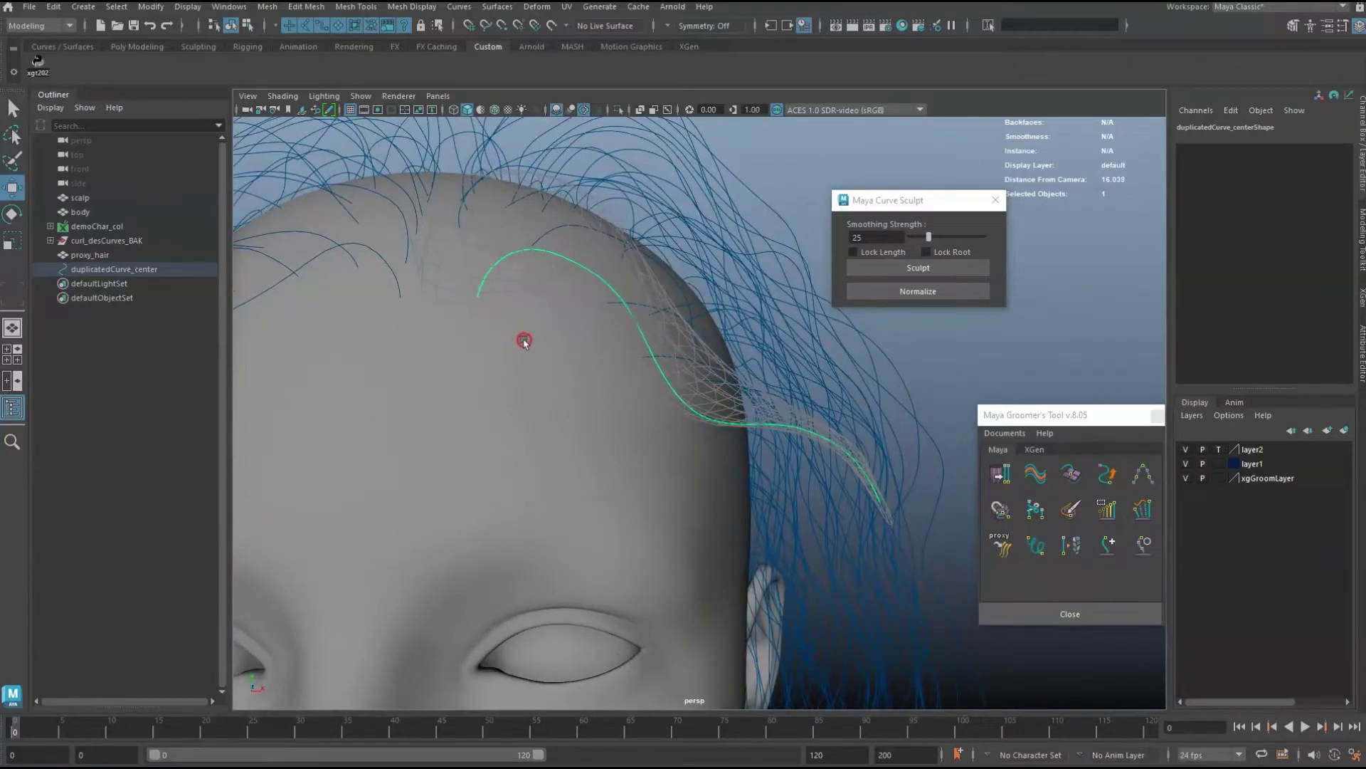
Examine from several angles how the centre curve runs through the templated hair tube.
{"action": "middle_click_drag", "start_coordinate": [524, 341], "coordinate": [515, 336]}
{"action": "left_click_drag", "start_coordinate": [530, 339], "coordinate": [635, 339], "text": "alt"}
{"action": "middle_click_drag", "start_coordinate": [547, 337], "coordinate": [595, 365], "text": "alt"}
{"action": "mouse_move", "coordinate": [595, 364]}
{"action": "left_mouse_down", "text": "alt"}
{"action": "mouse_move", "coordinate": [565, 367]}
{"action": "mouse_move", "coordinate": [581, 367]}
{"action": "left_mouse_up", "text": "alt"}
{"action": "middle_click_drag", "start_coordinate": [582, 368], "coordinate": [584, 372], "text": "alt"}
{"action": "left_click_drag", "start_coordinate": [585, 370], "coordinate": [644, 339], "text": "alt"}
{"action": "left_click_drag", "start_coordinate": [741, 345], "coordinate": [680, 366], "text": "alt"}
{"action": "right_click_drag", "start_coordinate": [679, 367], "coordinate": [597, 375], "text": "alt"}
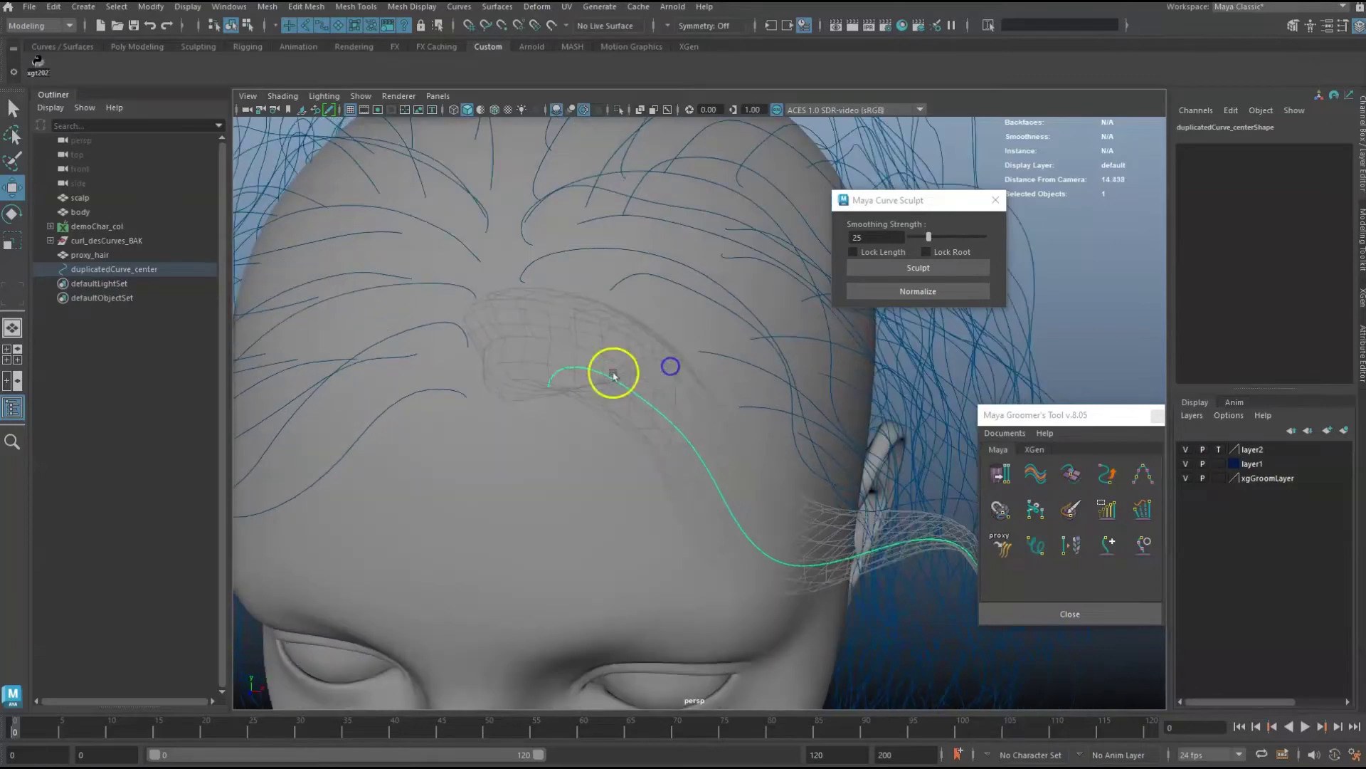
{"action": "mouse_move", "coordinate": [628, 346]}
{"action": "left_mouse_down", "text": "alt"}
{"action": "mouse_move", "coordinate": [641, 356]}
{"action": "mouse_move", "coordinate": [607, 353]}
{"action": "mouse_move", "coordinate": [643, 344]}
{"action": "mouse_move", "coordinate": [641, 356]}
{"action": "left_mouse_up", "text": "alt"}
Try duplicating the centre curve and sculpting the copy towards the side of the tube.
{"action": "key", "text": "ctrl+d"}
{"action": "left_click", "coordinate": [918, 267]}
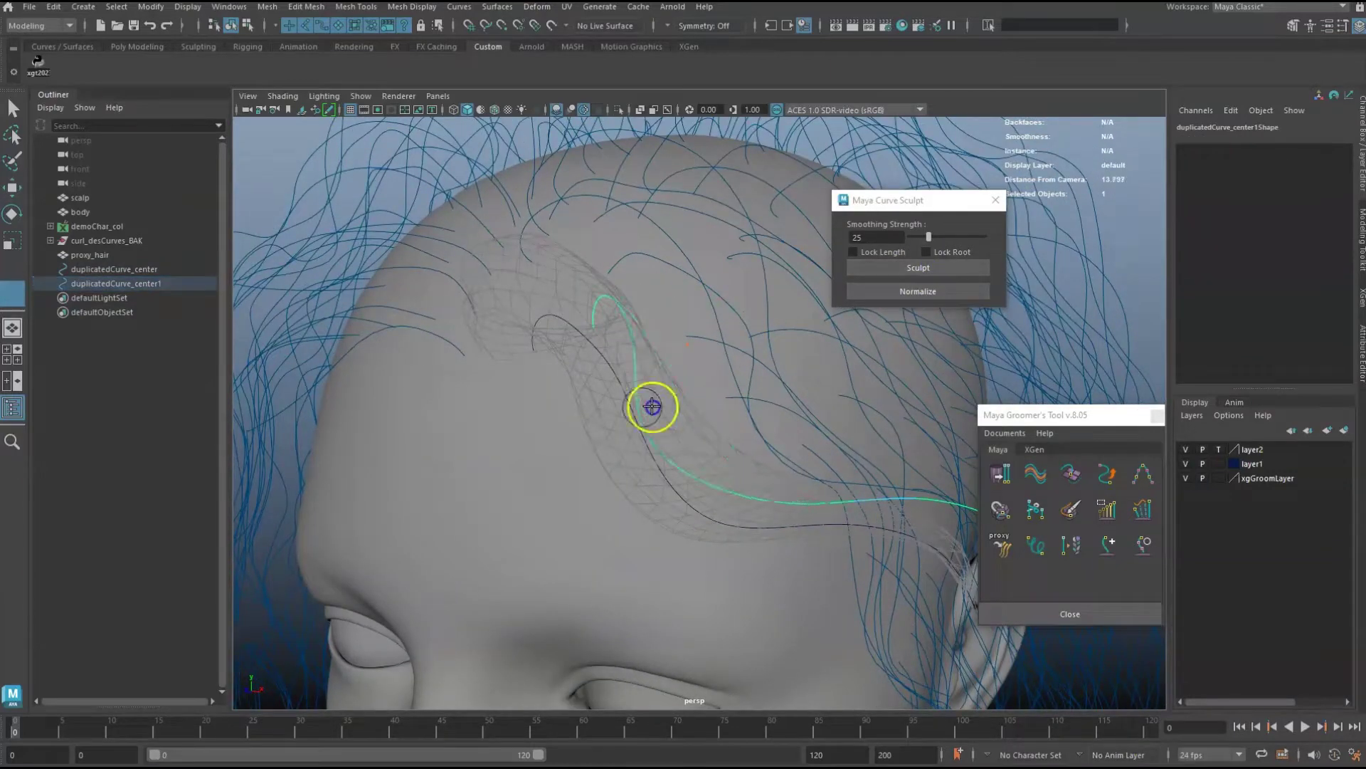
{"action": "key", "text": "w"}
{"action": "key", "text": "Delete"}
Open the Add Curve tool and move the tool windows clear of the hair tube.
{"action": "left_click_drag", "start_coordinate": [671, 409], "coordinate": [681, 380], "text": "alt"}
{"action": "left_click", "coordinate": [1107, 543]}
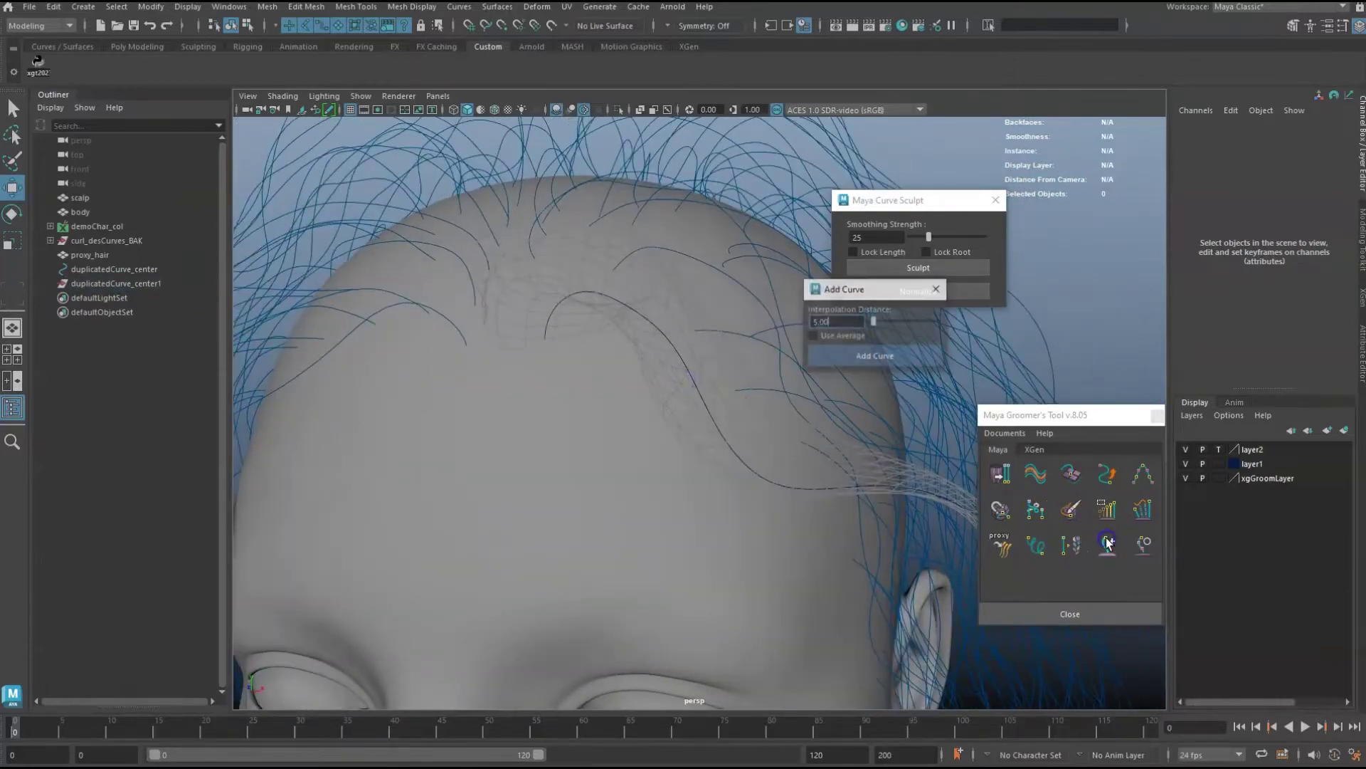
{"action": "left_click_drag", "start_coordinate": [1067, 418], "coordinate": [1157, 418]}
{"action": "left_click", "coordinate": [847, 313]}
{"action": "mouse_move", "coordinate": [850, 289]}
{"action": "left_mouse_down"}
{"action": "mouse_move", "coordinate": [925, 325]}
{"action": "mouse_move", "coordinate": [898, 336]}
{"action": "left_mouse_up"}
{"action": "mouse_move", "coordinate": [742, 335]}
{"action": "left_mouse_down", "text": "alt"}
{"action": "mouse_move", "coordinate": [723, 361]}
{"action": "mouse_move", "coordinate": [754, 391]}
{"action": "left_mouse_up", "text": "alt"}
Try adding an interpolated curve near the tube's root with an interpolation distance of 5.00.
{"action": "left_click", "coordinate": [896, 403]}
{"action": "left_click_drag", "start_coordinate": [605, 343], "coordinate": [642, 323], "text": "alt"}
{"action": "left_click", "coordinate": [584, 335]}
{"action": "left_click_drag", "start_coordinate": [538, 356], "coordinate": [622, 338], "text": "alt"}
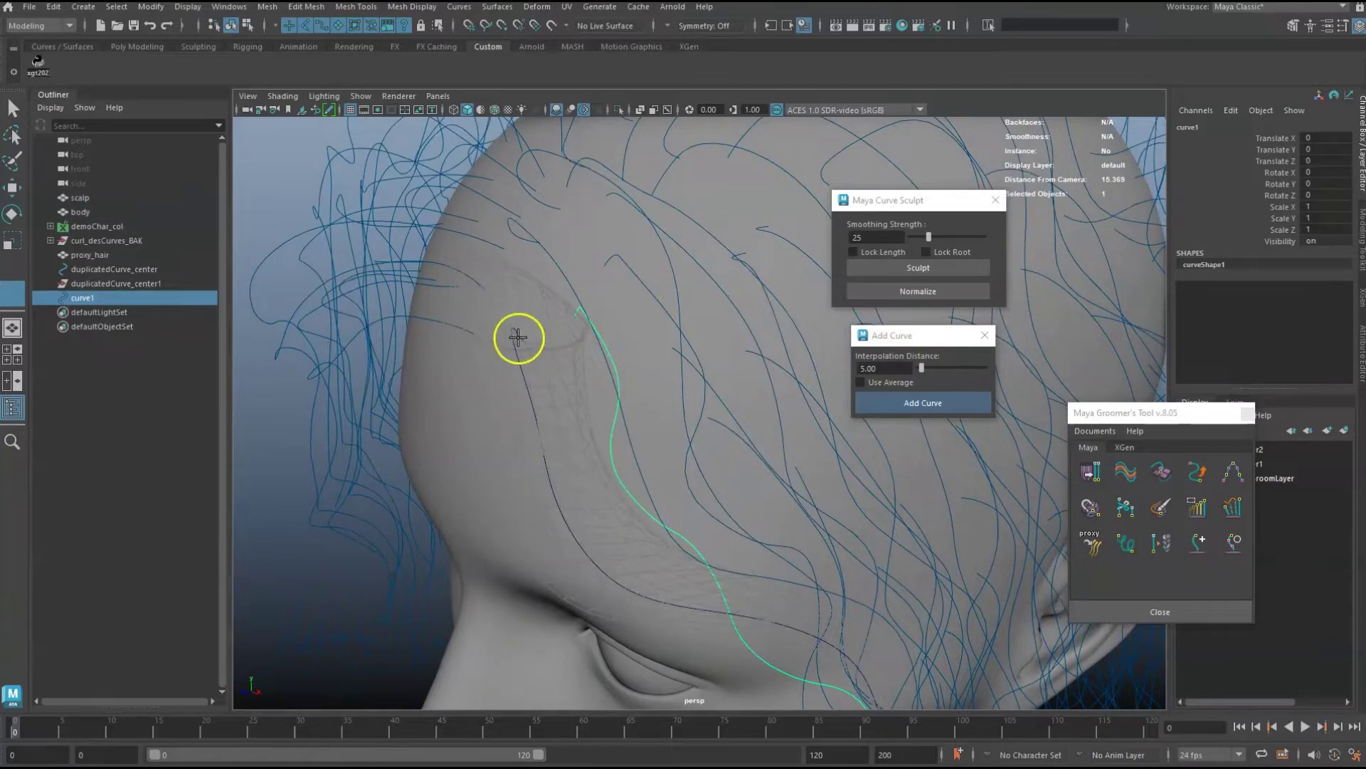
{"action": "left_click_drag", "start_coordinate": [607, 327], "coordinate": [582, 306], "text": "alt"}
{"action": "left_click_drag", "start_coordinate": [617, 368], "coordinate": [550, 376], "text": "alt"}
{"action": "key", "text": "Delete"}
Add an interpolated curve on the back side of the tube's root and sculpt it along the tube mesh.
{"action": "left_click", "coordinate": [564, 329]}
{"action": "left_click_drag", "start_coordinate": [558, 317], "coordinate": [827, 299], "text": "alt"}
{"action": "left_click", "coordinate": [872, 271]}
{"action": "mouse_move", "coordinate": [535, 378]}
{"action": "left_mouse_down", "text": "alt"}
{"action": "mouse_move", "coordinate": [610, 387]}
{"action": "mouse_move", "coordinate": [656, 356]}
{"action": "mouse_move", "coordinate": [868, 357]}
{"action": "left_mouse_up", "text": "alt"}
{"action": "left_click_drag", "start_coordinate": [573, 368], "coordinate": [633, 429], "text": "alt"}
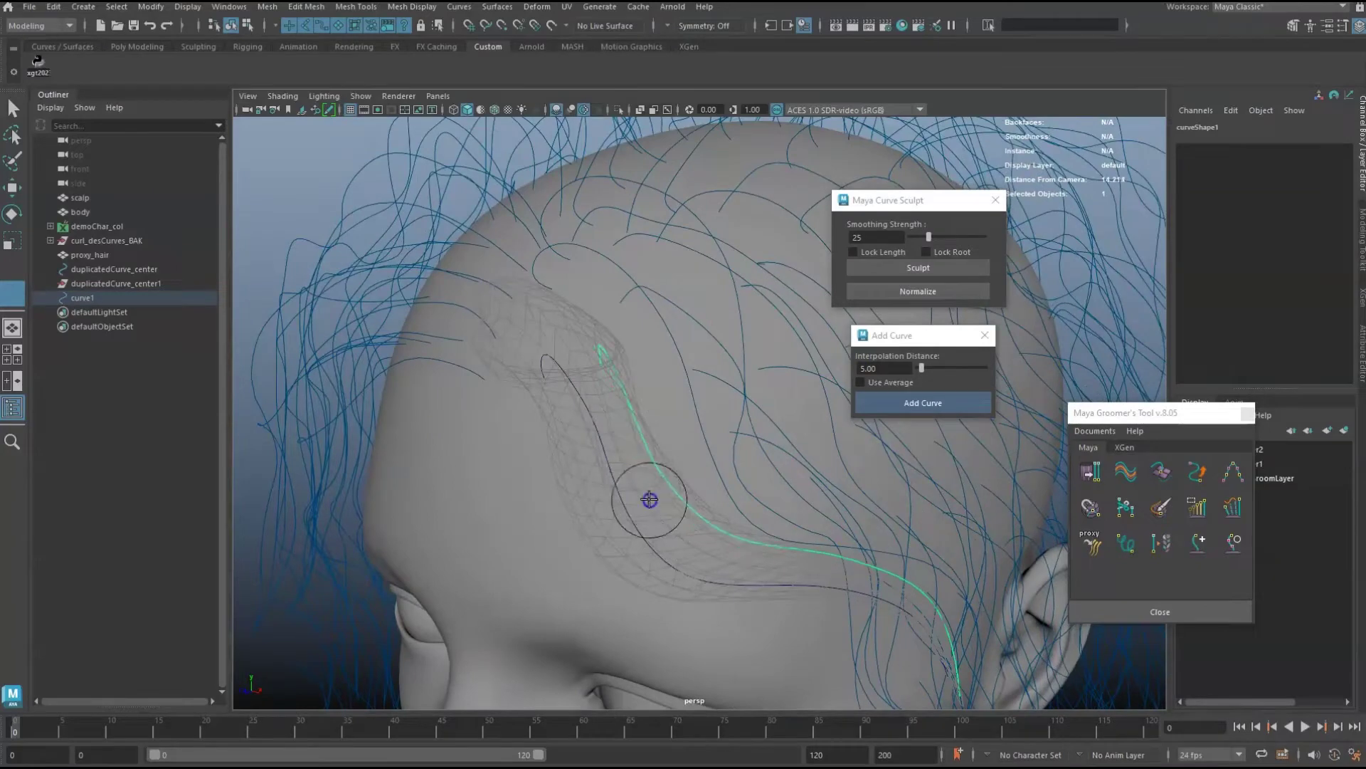
{"action": "left_click_drag", "start_coordinate": [646, 494], "coordinate": [707, 343], "text": "alt"}
{"action": "left_click_drag", "start_coordinate": [683, 297], "coordinate": [677, 310]}
{"action": "mouse_move", "coordinate": [641, 355]}
{"action": "left_mouse_down"}
{"action": "mouse_move", "coordinate": [610, 371]}
{"action": "mouse_move", "coordinate": [619, 418]}
{"action": "mouse_move", "coordinate": [599, 407]}
{"action": "left_mouse_up"}
{"action": "key", "text": "F8"}
Add another interpolated curve at the root opening of the tube with an interpolation distance of 5.00.
{"action": "left_click", "coordinate": [923, 403]}
{"action": "middle_click_drag", "start_coordinate": [619, 416], "coordinate": [618, 381], "text": "alt"}
{"action": "left_click", "coordinate": [605, 397]}
{"action": "left_click_drag", "start_coordinate": [618, 380], "coordinate": [564, 379], "text": "alt"}
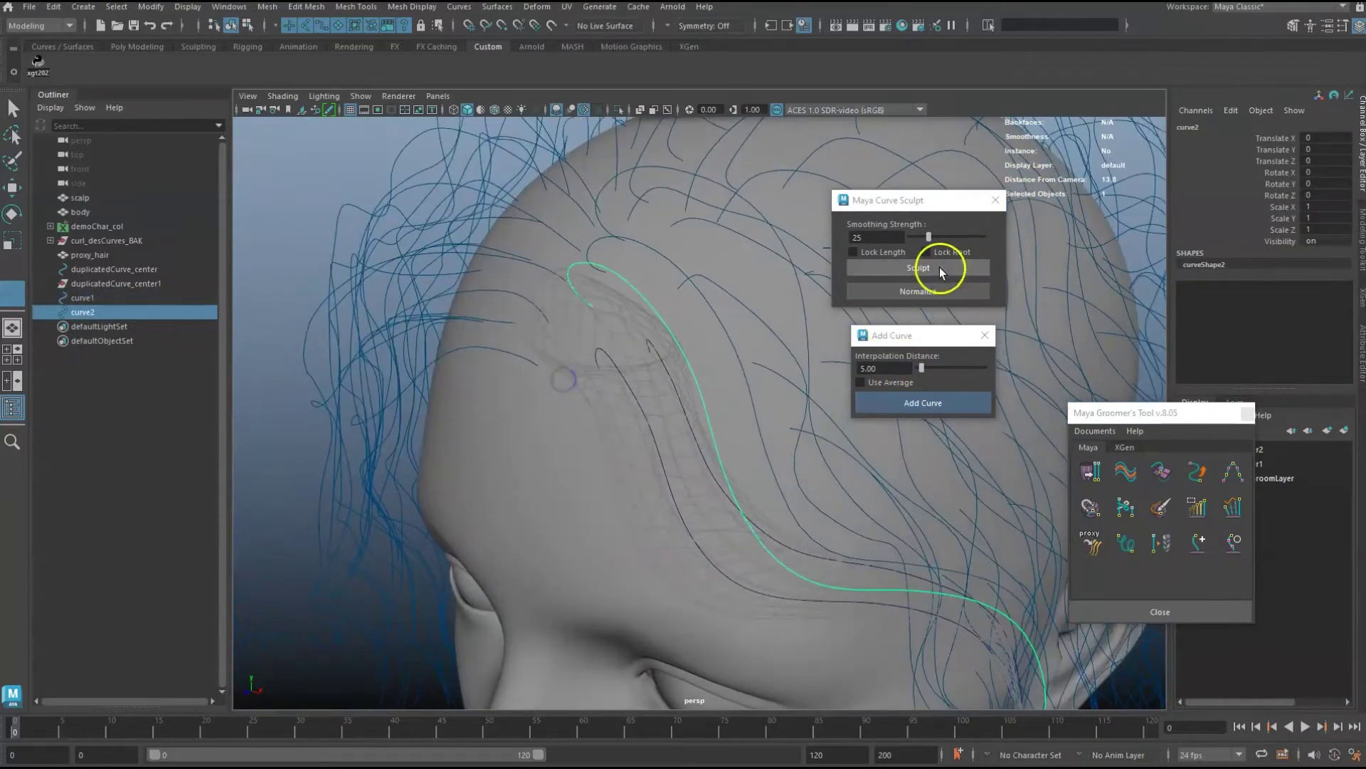
Sculpt the newly added curve from root to tip so it follows the templated hair tube.
{"action": "left_click", "coordinate": [939, 269]}
{"action": "left_click_drag", "start_coordinate": [701, 360], "coordinate": [682, 342], "text": "alt"}
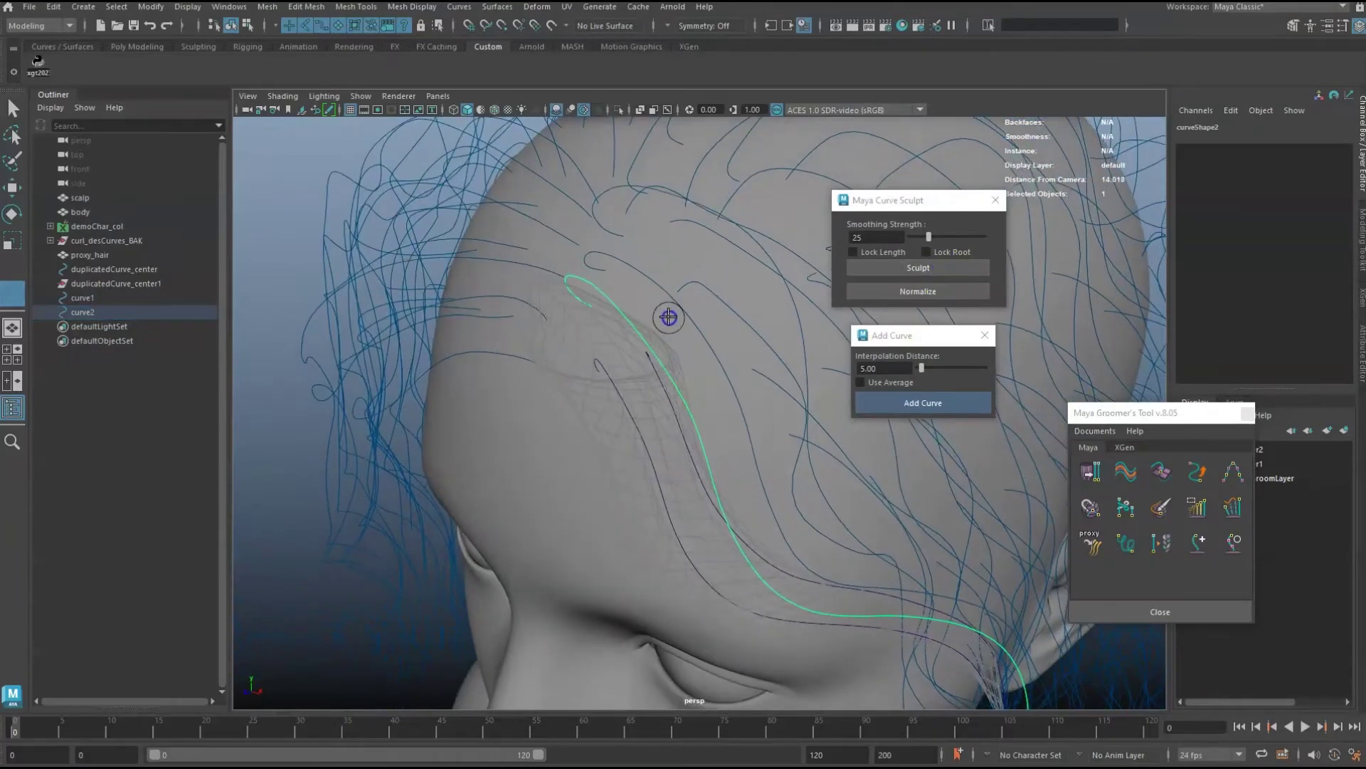
{"action": "left_click_drag", "start_coordinate": [737, 406], "coordinate": [711, 271], "text": "alt"}
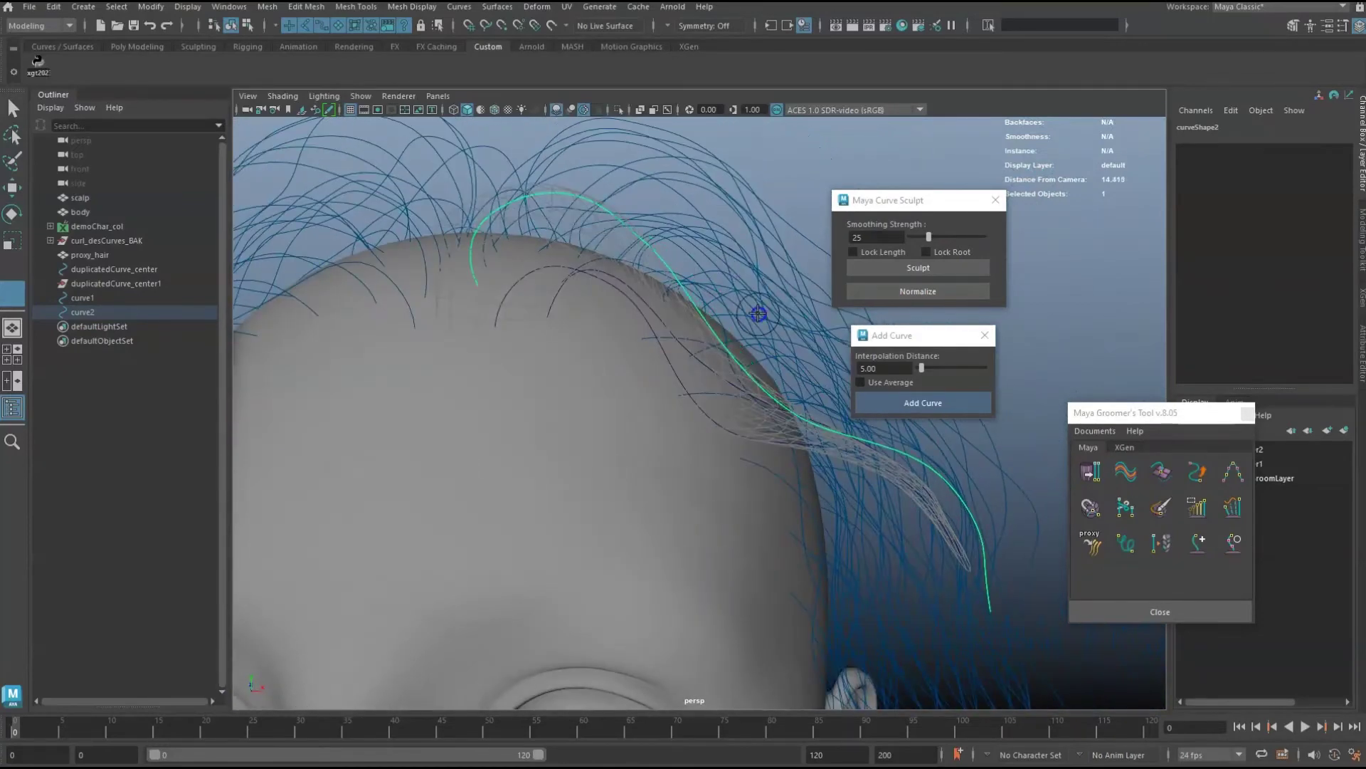
{"action": "left_click_drag", "start_coordinate": [741, 340], "coordinate": [795, 480], "text": "alt"}
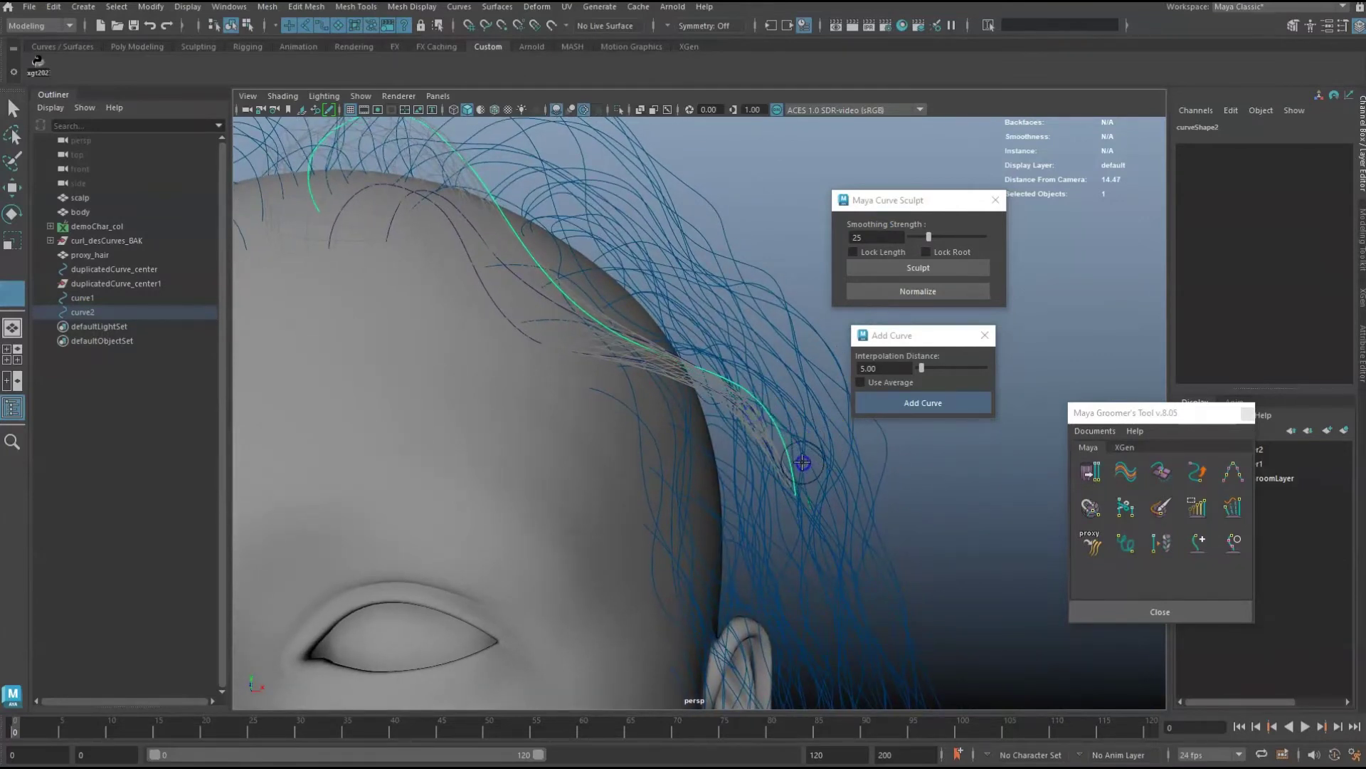
{"action": "left_click_drag", "start_coordinate": [788, 407], "coordinate": [603, 503], "text": "alt"}
{"action": "left_click_drag", "start_coordinate": [591, 442], "coordinate": [794, 480], "text": "alt"}
{"action": "left_click_drag", "start_coordinate": [788, 407], "coordinate": [563, 337], "text": "alt"}
Add one more interpolated curve at the tube's root and sculpt it to the tube's shape.
{"action": "left_click", "coordinate": [908, 390]}
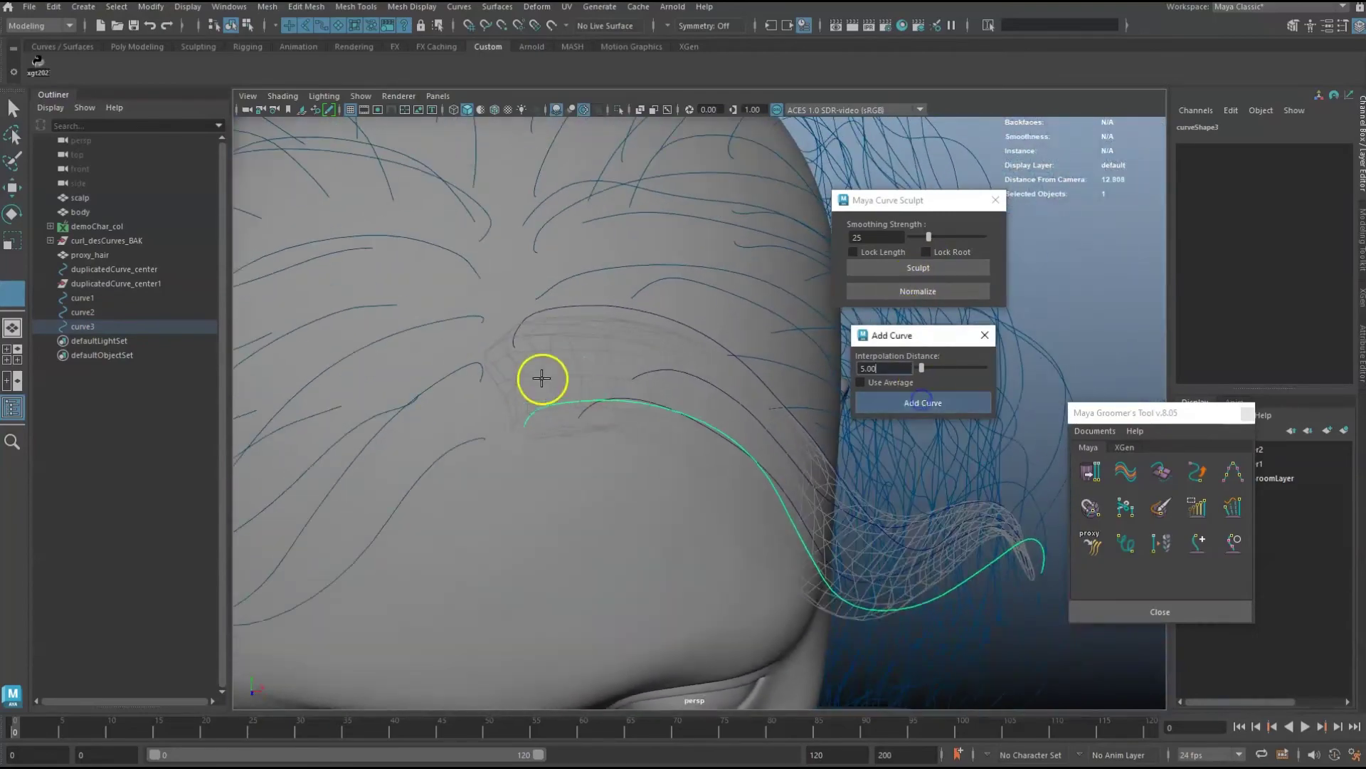
{"action": "left_click", "coordinate": [519, 377]}
{"action": "left_click", "coordinate": [932, 262]}
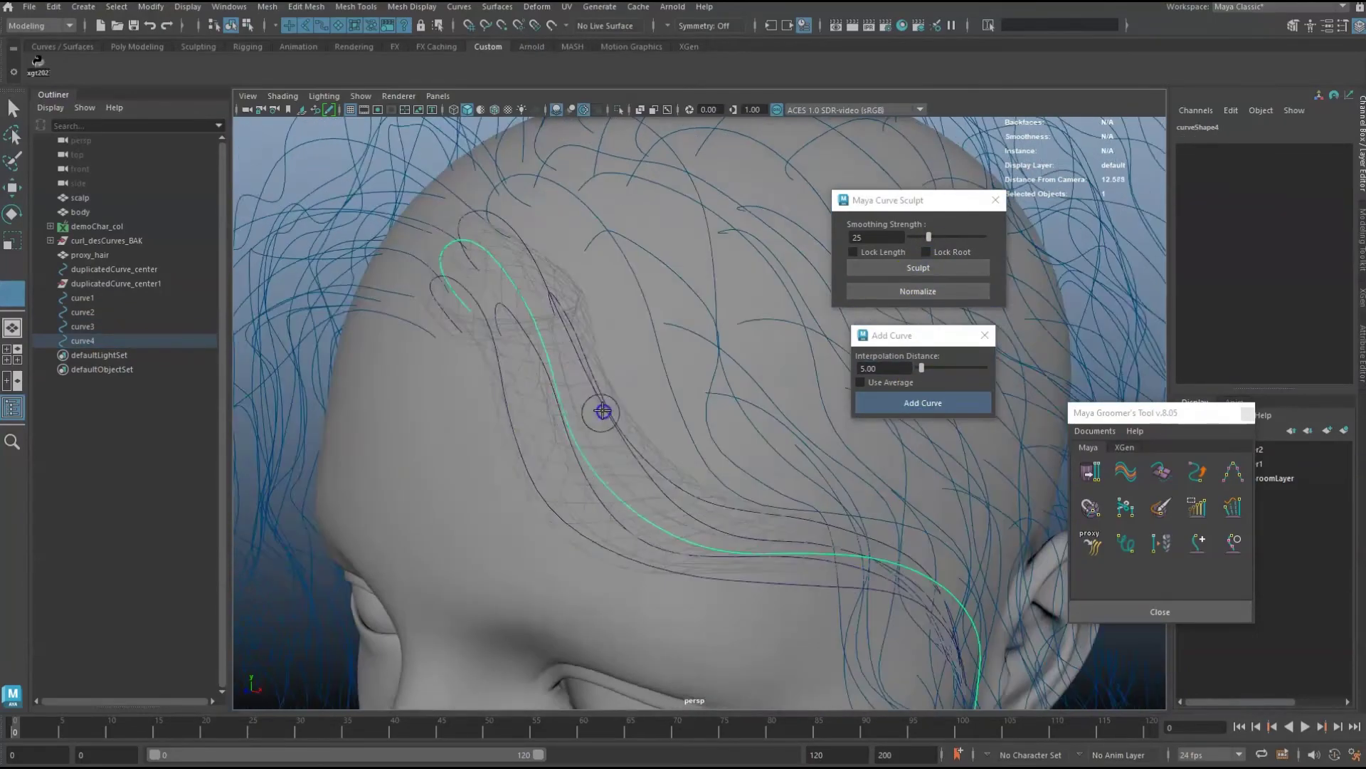